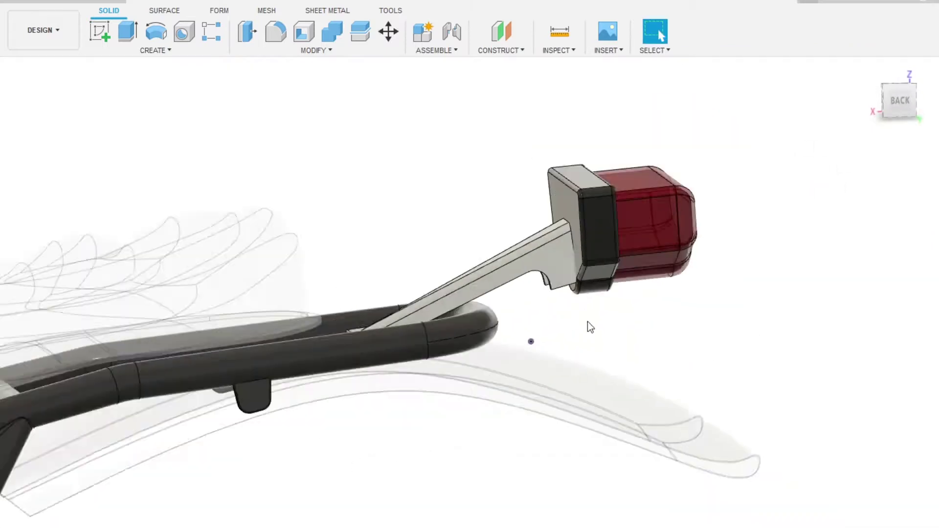
Adjust the rear fender form's edges, check them from the side, and exit form editing
scroll(538, 243, up, 4)
scroll(482, 240, down, 3)
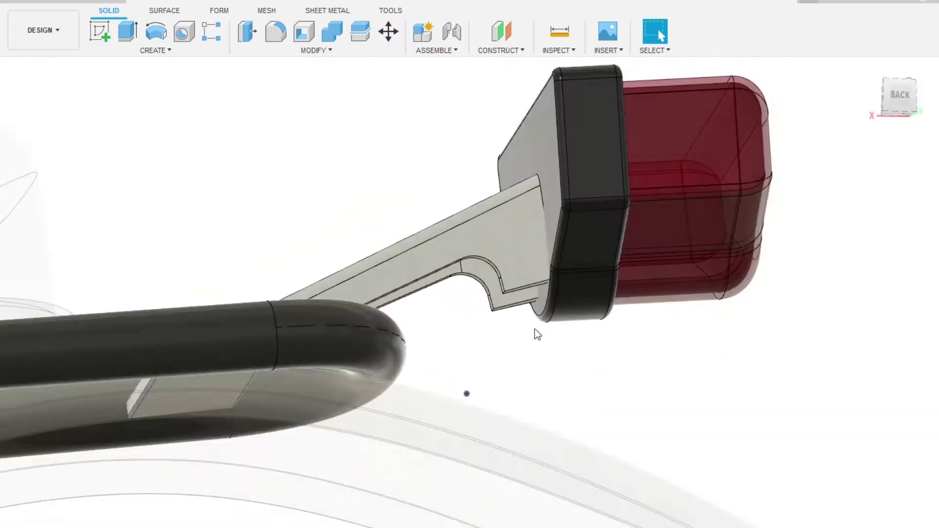
scroll(535, 331, down, 2)
scroll(656, 377, down, 3)
scroll(671, 199, down, 2)
scroll(723, 146, up, 3)
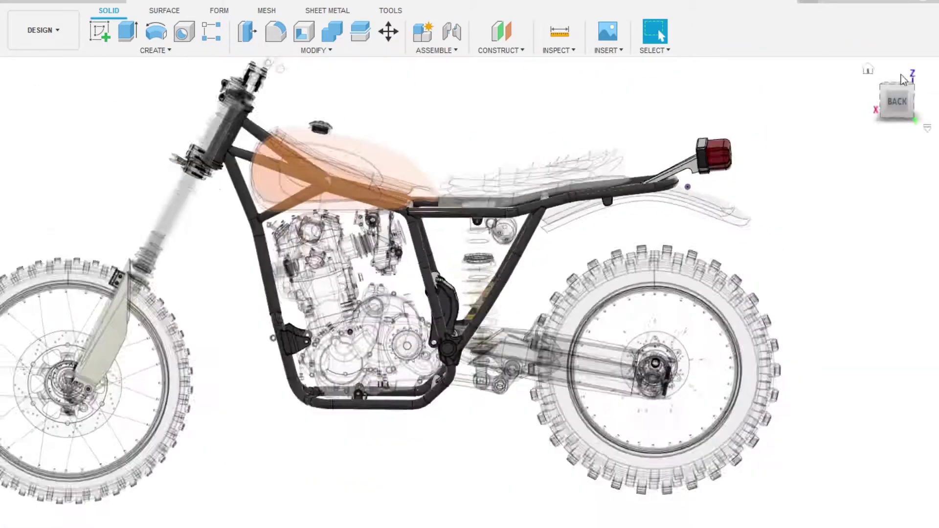
scroll(545, 269, up, 1)
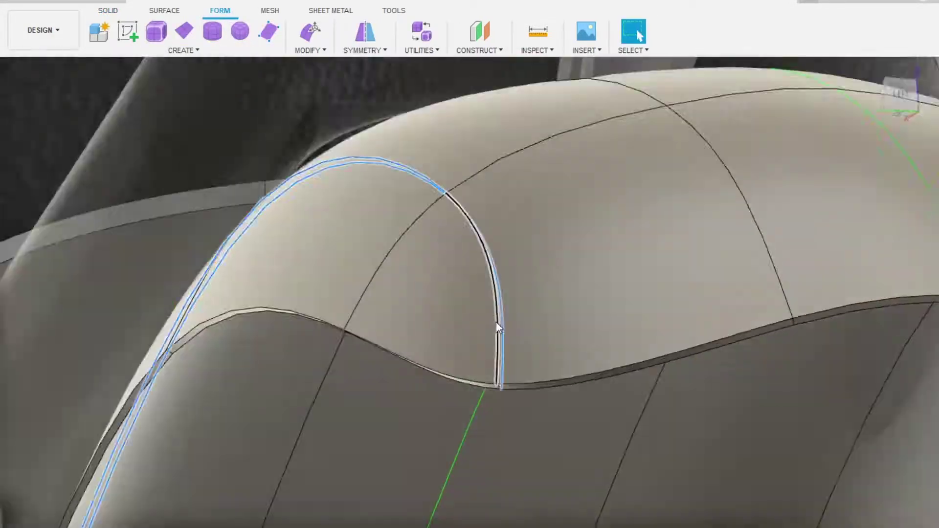
shift+middle_drag(496, 322, 533, 335)
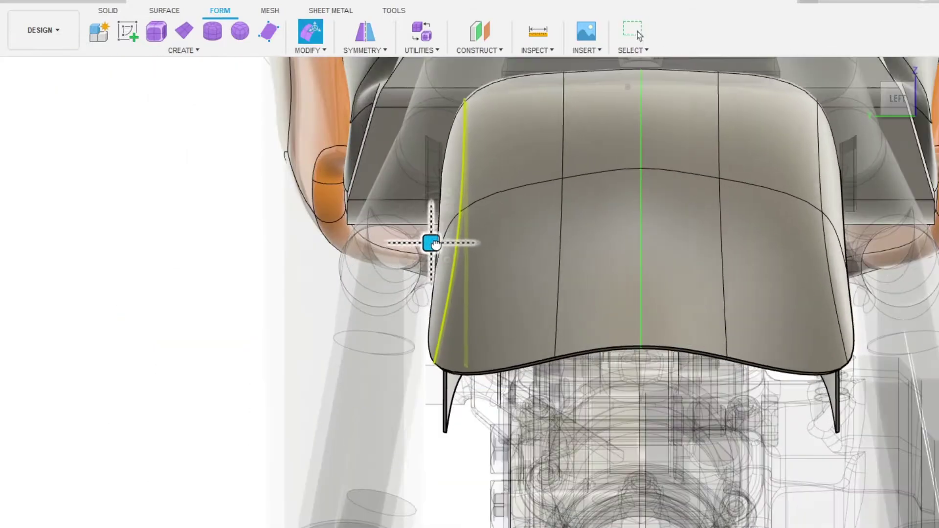
scroll(426, 361, down, 3)
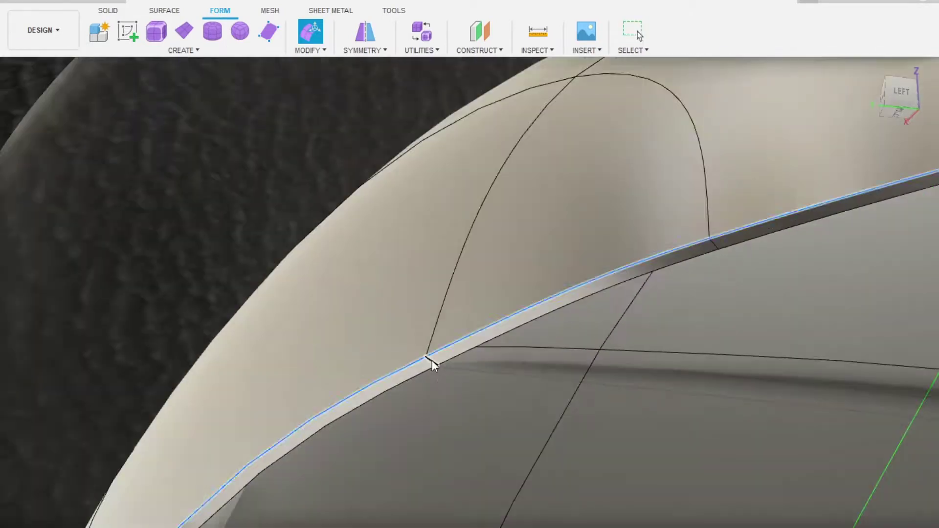
scroll(274, 436, down, 3)
scroll(415, 309, down, 3)
scroll(442, 420, down, 3)
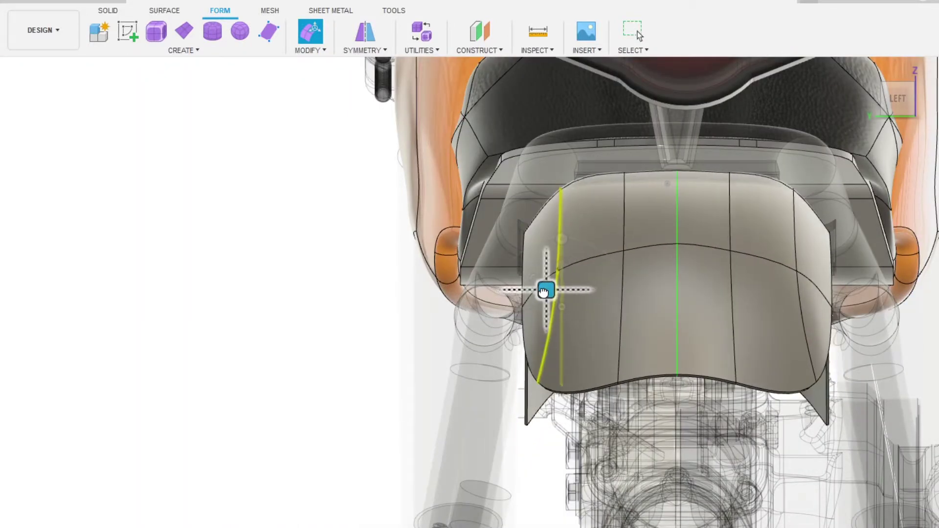
click(635, 32)
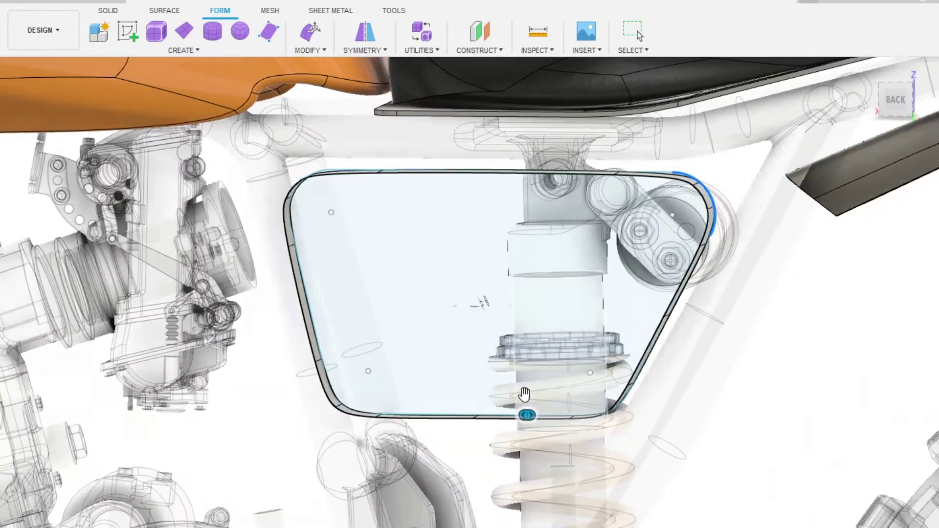
Orbit around the thickened side panel to check its thickness
shift+middle_drag(520, 391, 480, 226)
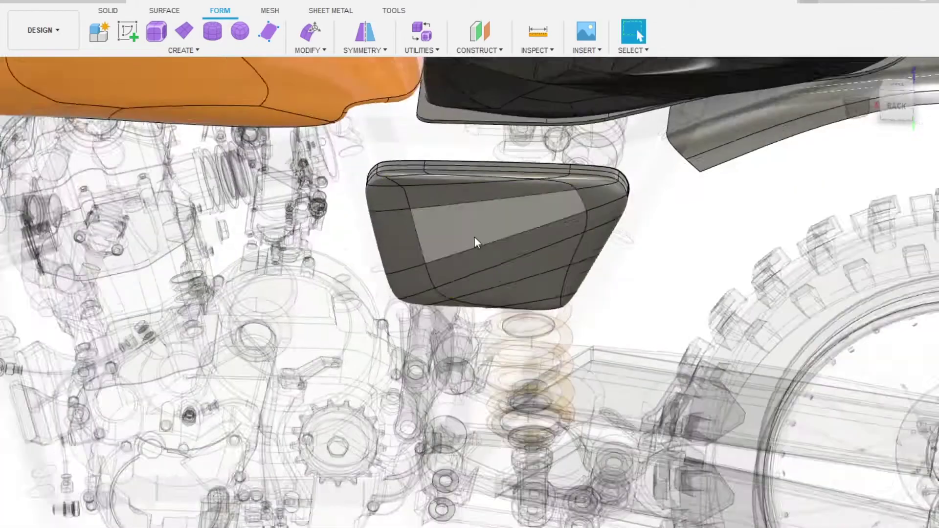
mouse_move(474, 236)
shift+middle_down()
mouse_move(614, 242)
mouse_move(585, 356)
shift+middle_up()
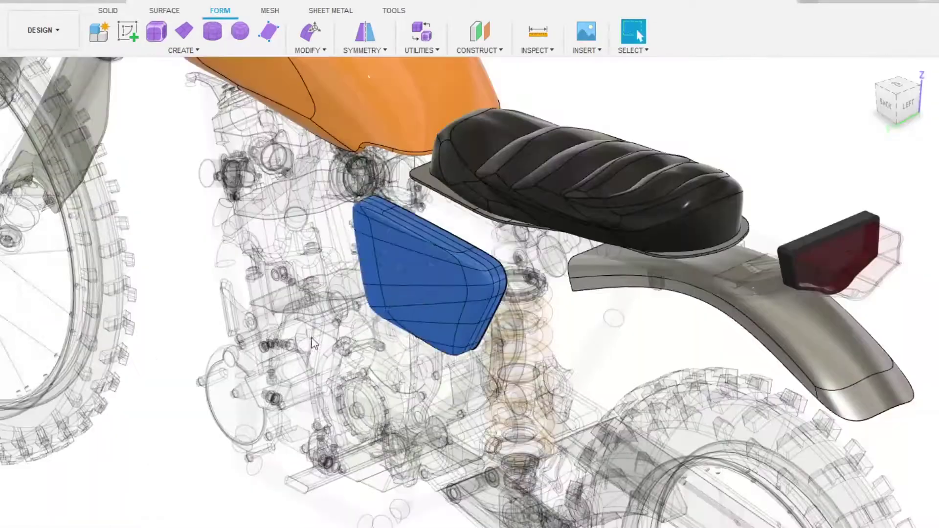
scroll(585, 355, up, 5)
scroll(585, 356, up, 3)
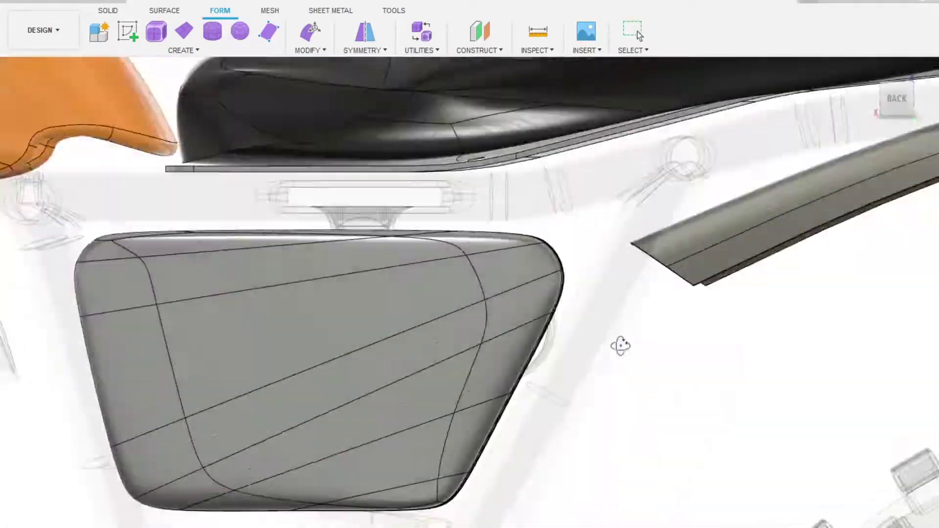
scroll(619, 346, down, 2)
shift+middle_drag(652, 359, 316, 386)
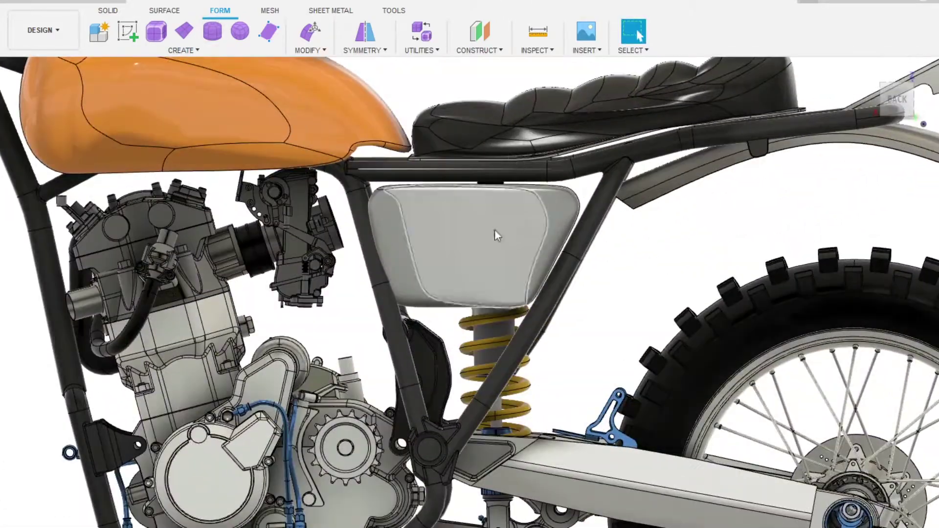
Hide the side panel body to expose the frame triangle behind it
click(495, 229)
key(v)
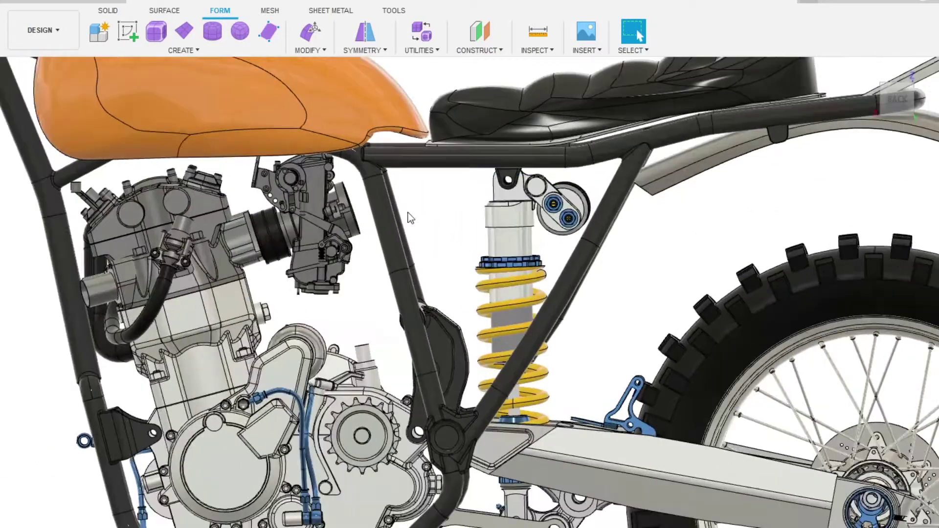
scroll(490, 220, up, 3)
scroll(477, 262, down, 1)
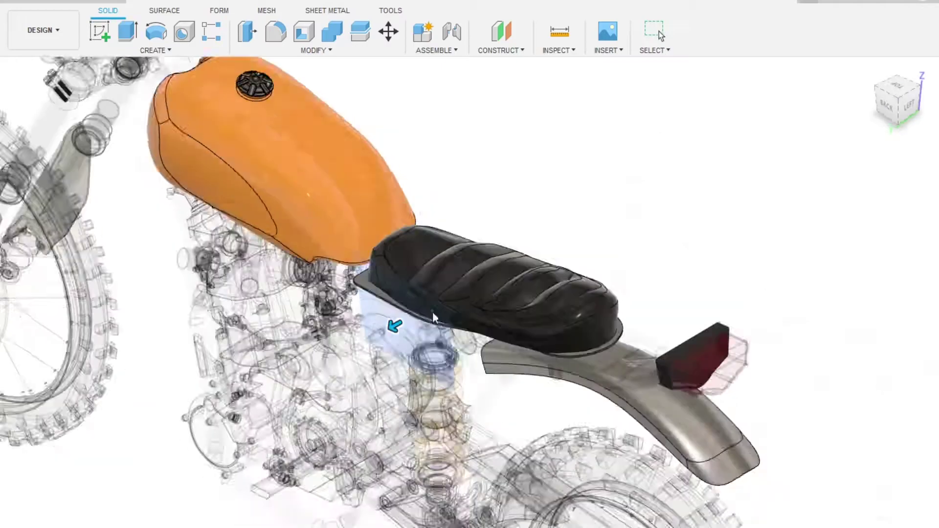
Extrude the outline into a box and shell it open on one face
key(e)
drag(396, 318, 367, 352)
shift+middle_drag(367, 353, 378, 311)
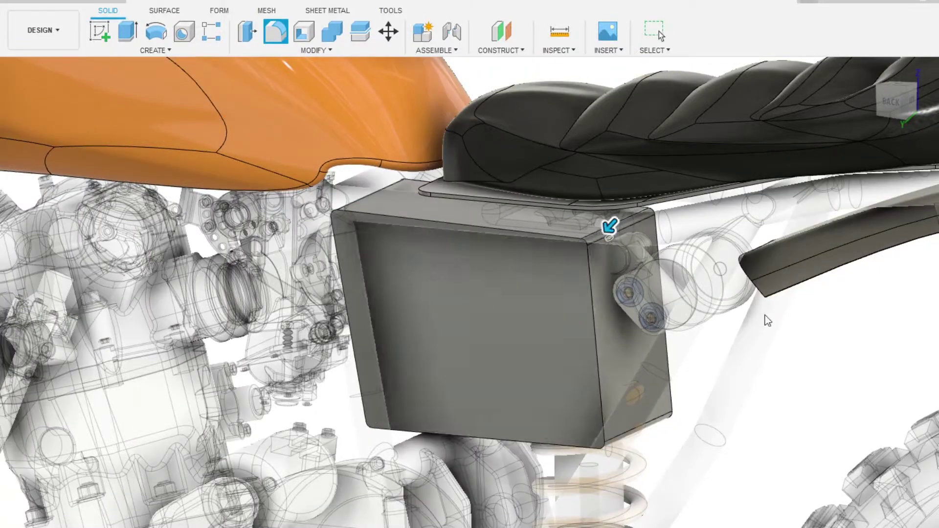
click(579, 269)
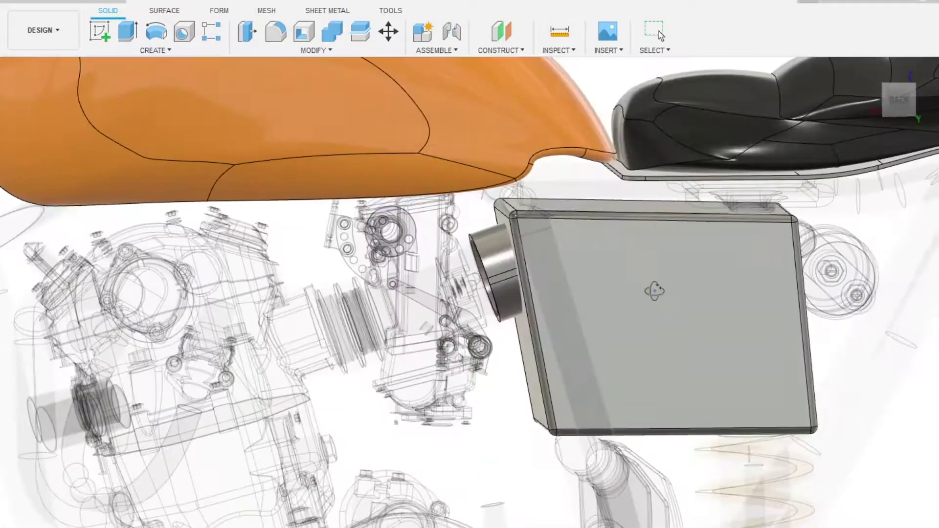
Finish the circle sketch and extrude the round intake tube 190 mm
shift+middle_drag(655, 292, 574, 245)
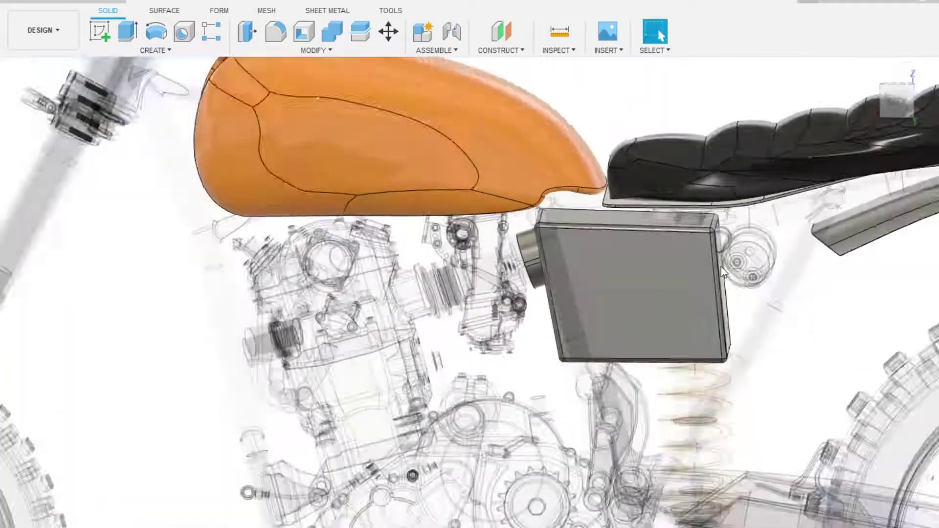
scroll(560, 294, up, 5)
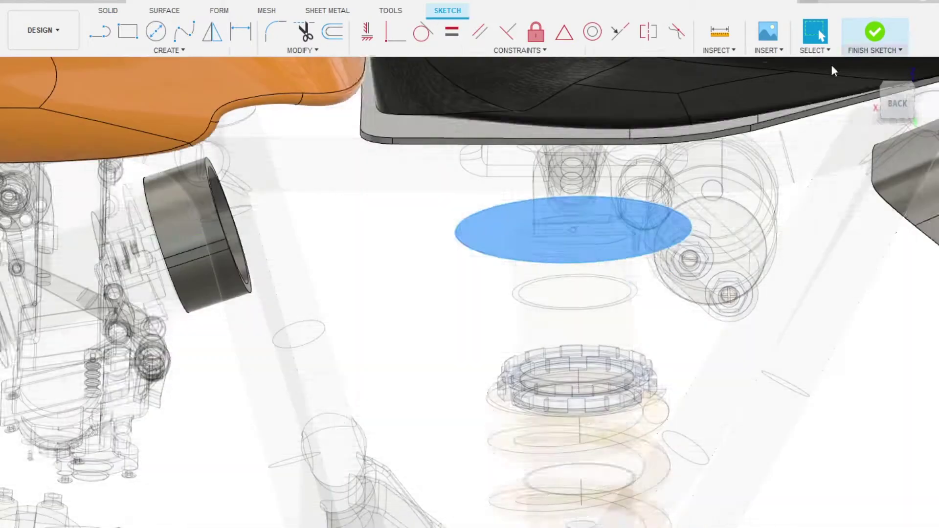
click(875, 32)
key(e)
drag(562, 96, 575, 487)
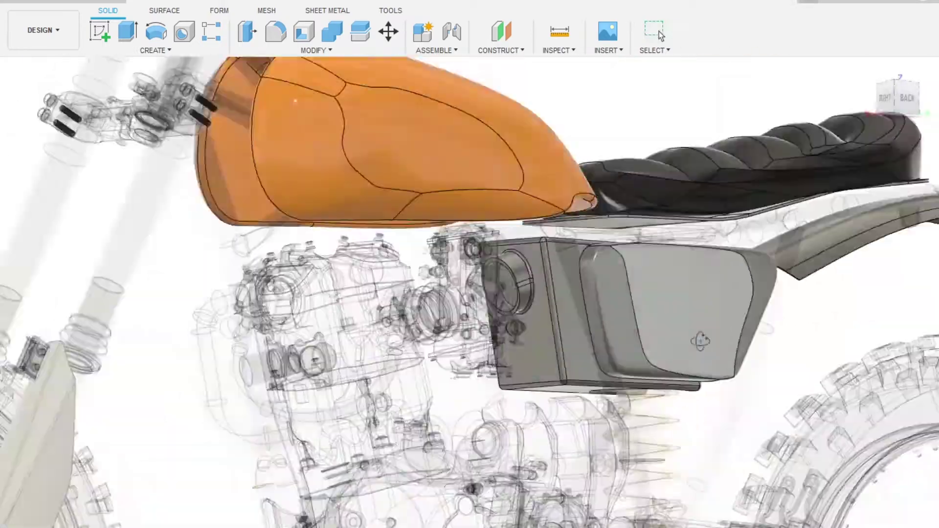
Show the side panel again and orbit to check it over the airbox from above
mouse_move(714, 362)
shift+middle_down()
mouse_move(733, 357)
mouse_move(486, 211)
shift+middle_up()
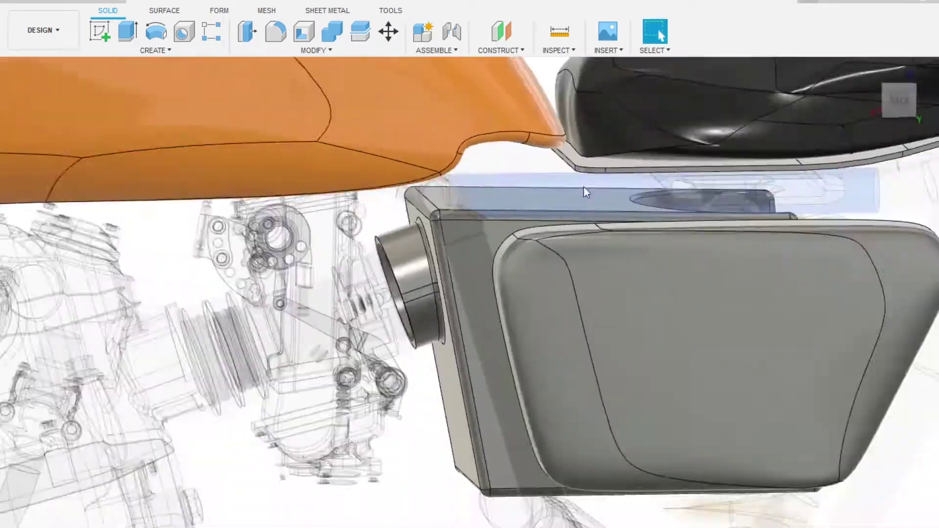
scroll(182, 119, down, 5)
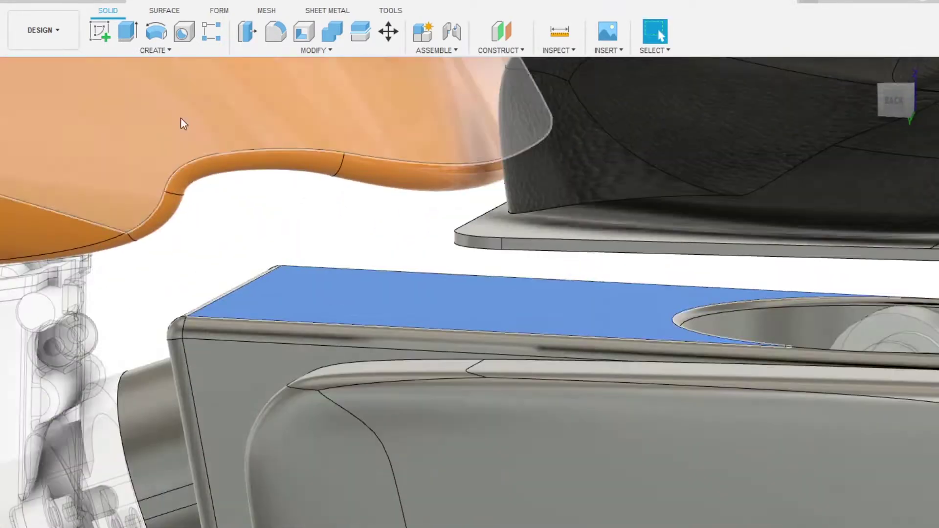
scroll(147, 245, down, 5)
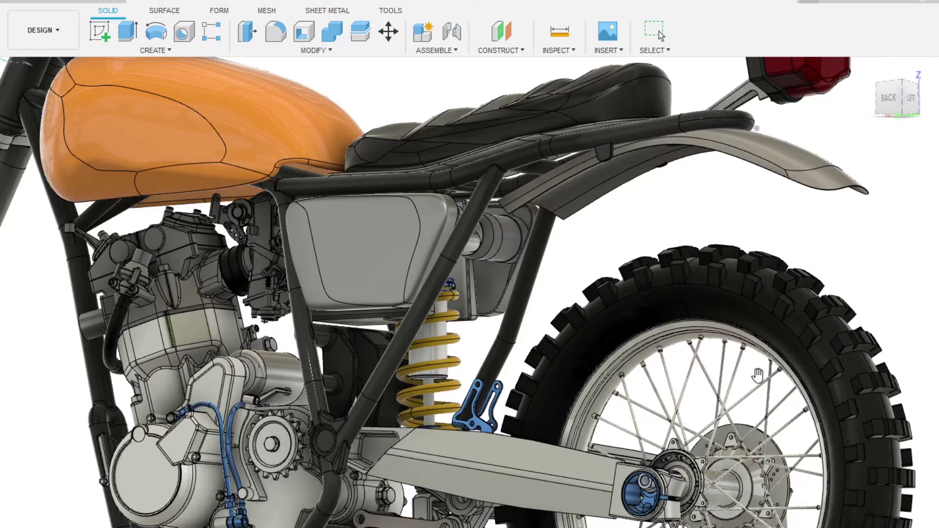
scroll(398, 242, up, 5)
scroll(399, 242, up, 3)
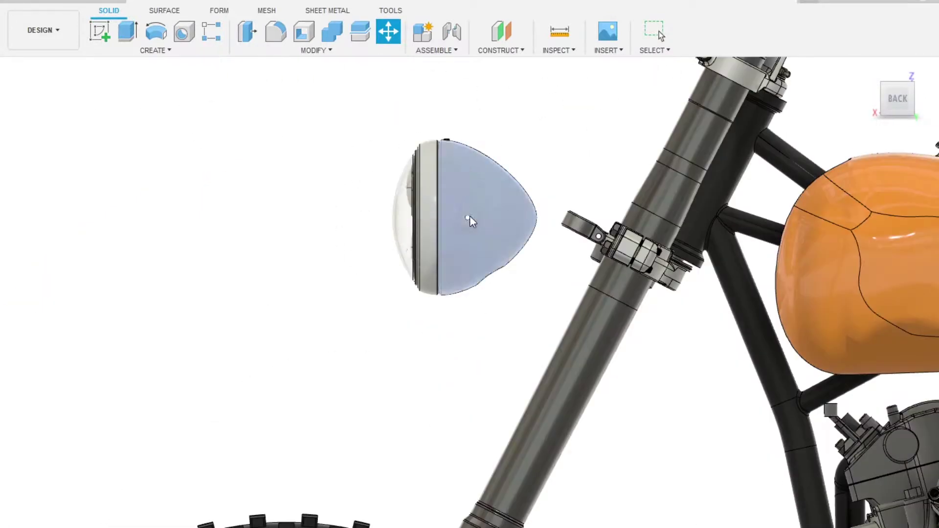
Move the headlight in front of the fork tubes and orbit to check it
click(469, 221)
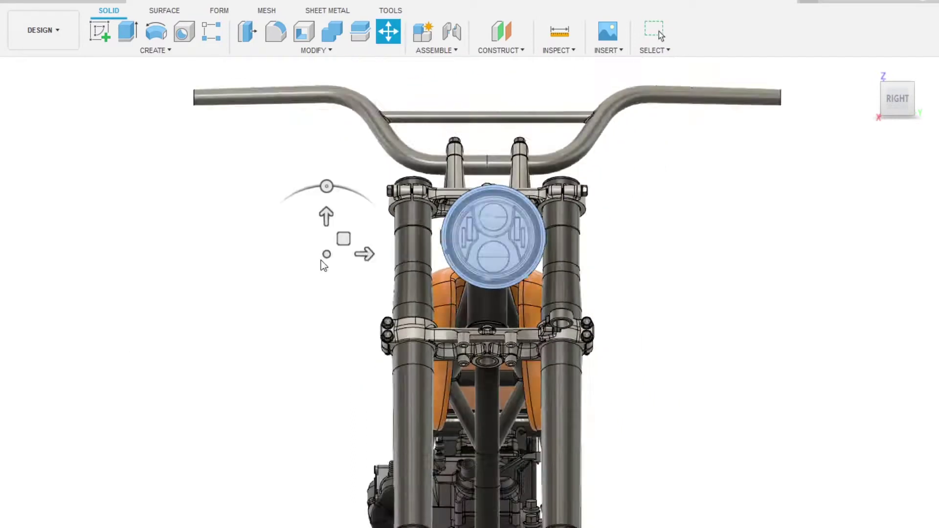
key(Escape)
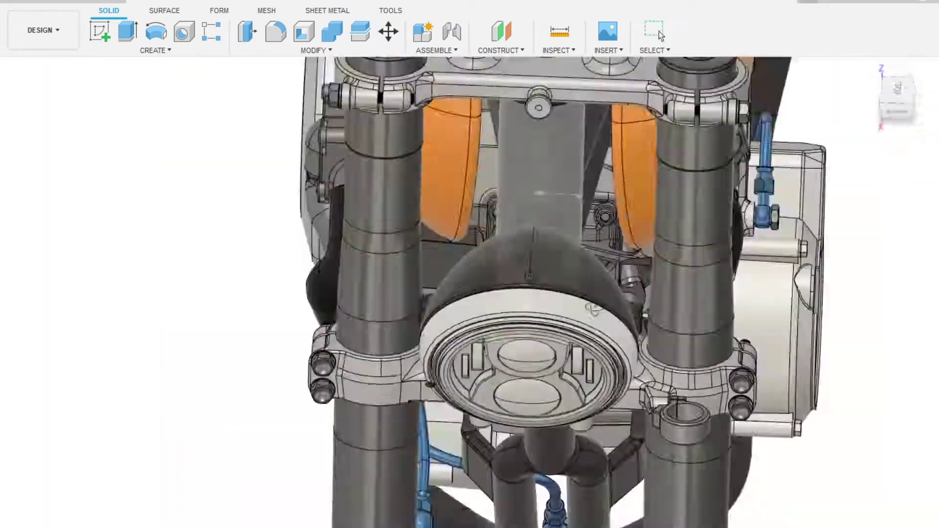
shift+middle_drag(593, 309, 573, 273)
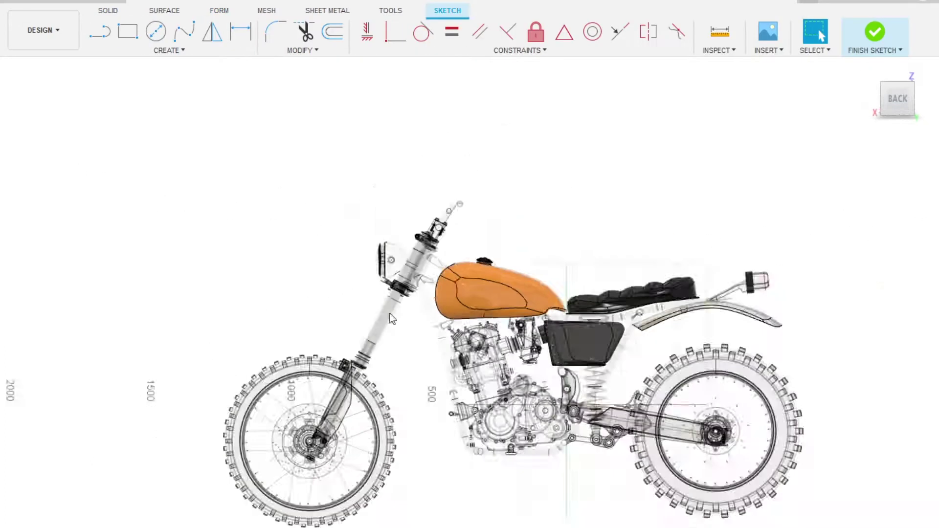
Sketch a circle around the front wheel, move it over the wheel, and select a fender edge
key(c)
click(246, 238)
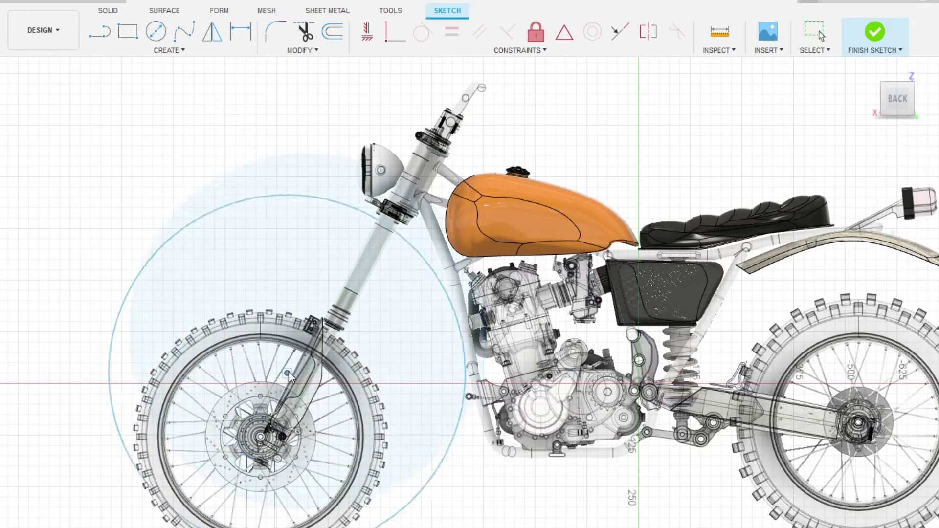
click(272, 359)
key(Escape)
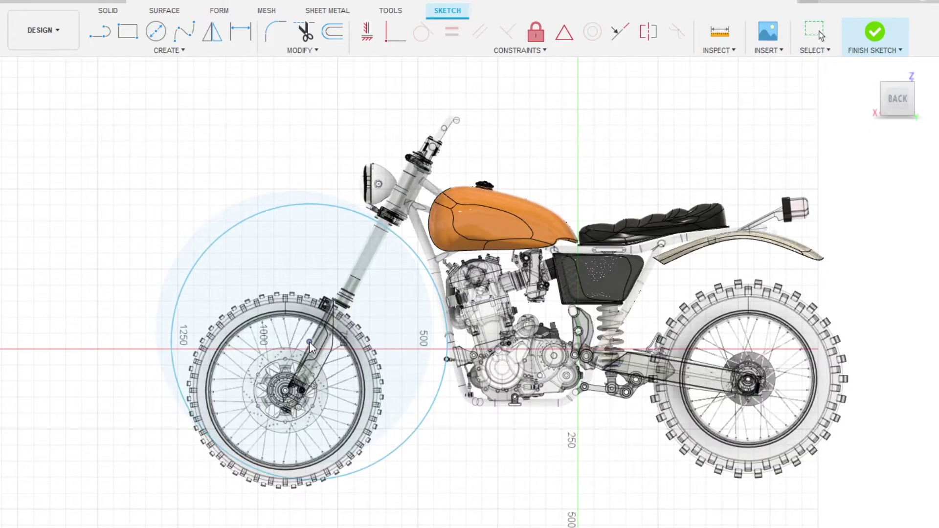
drag(310, 342, 287, 390)
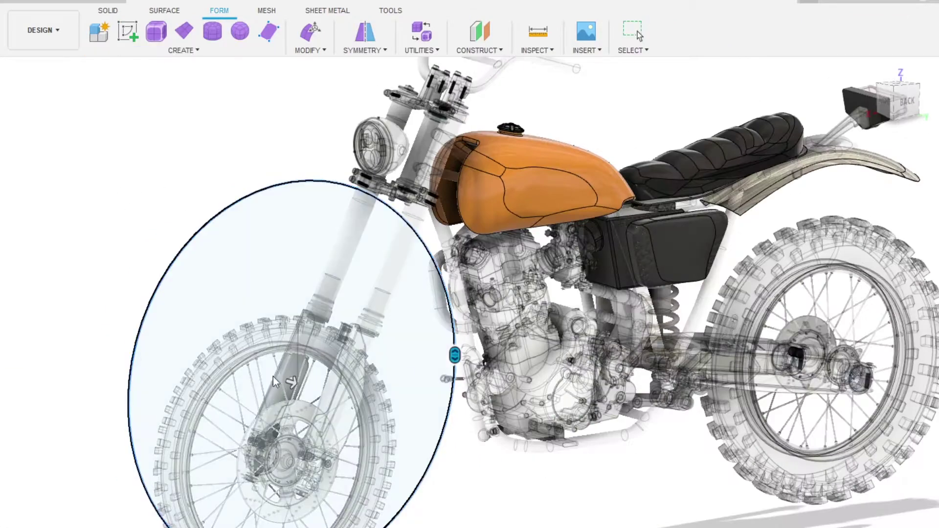
shift+middle_drag(126, 231, 479, 303)
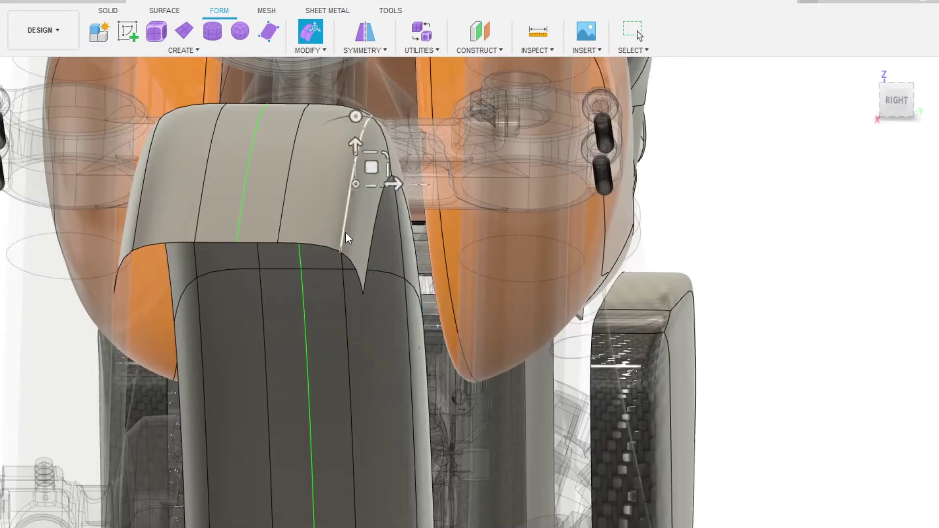
click(332, 235)
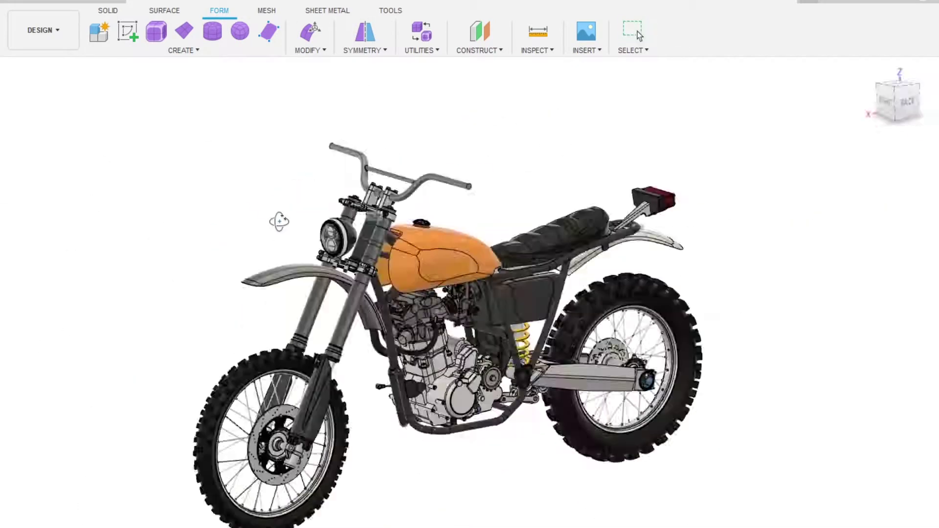
Zoom in on the front fender while refining its edges
scroll(260, 253, up, 5)
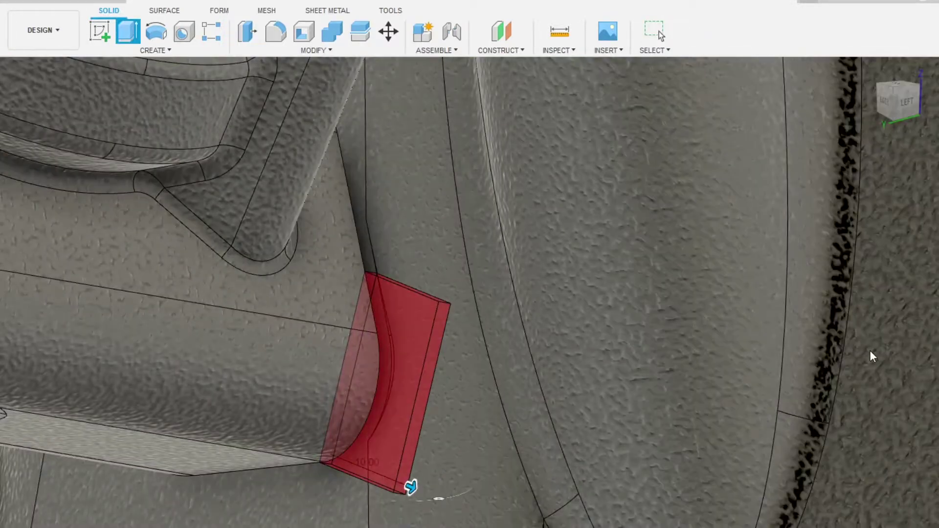
Cancel the hose-fitting extrusion, select its face, and set up a plane across the exhaust hose
key(Escape)
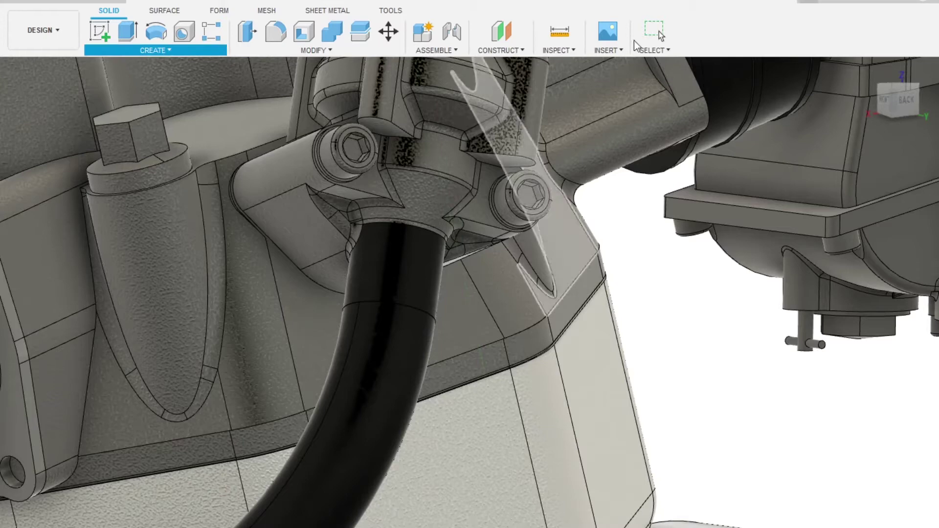
click(396, 295)
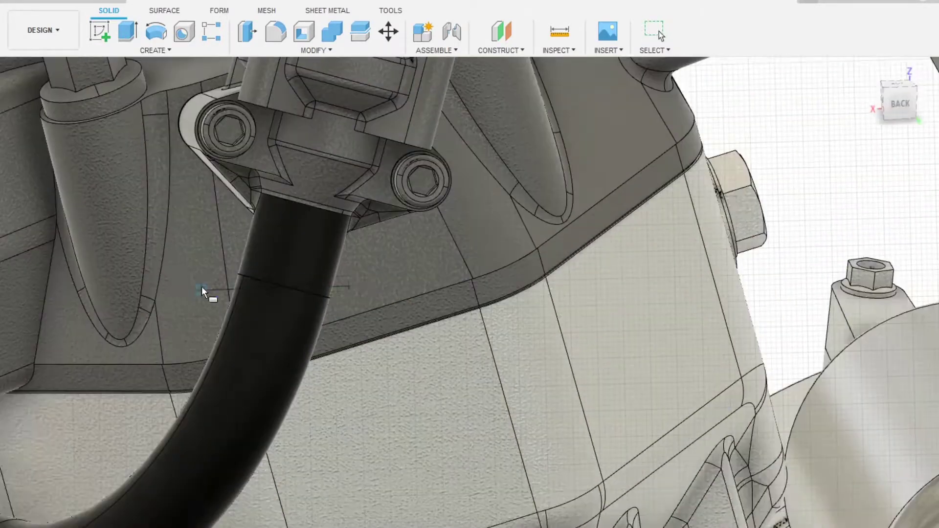
click(202, 288)
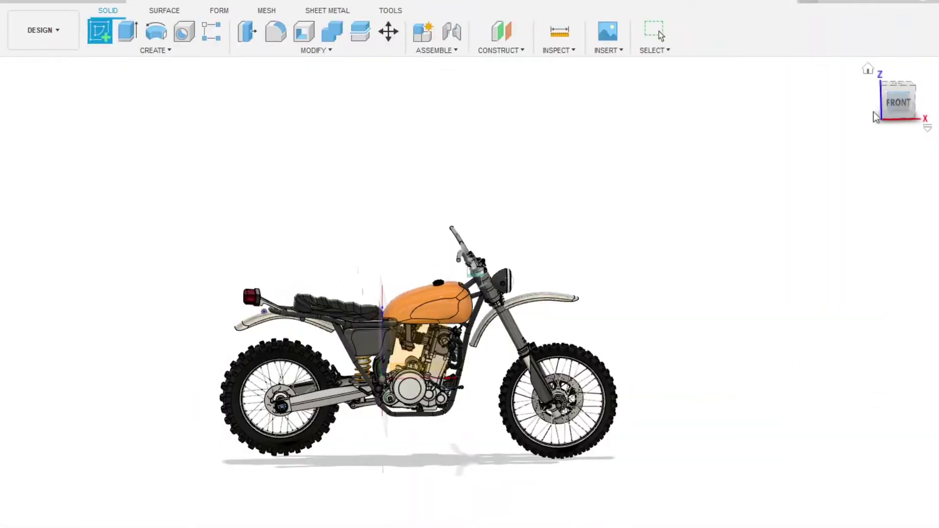
Draw a closed polyline outline of the tall angled plate beside the handlebars
scroll(393, 289, up, 5)
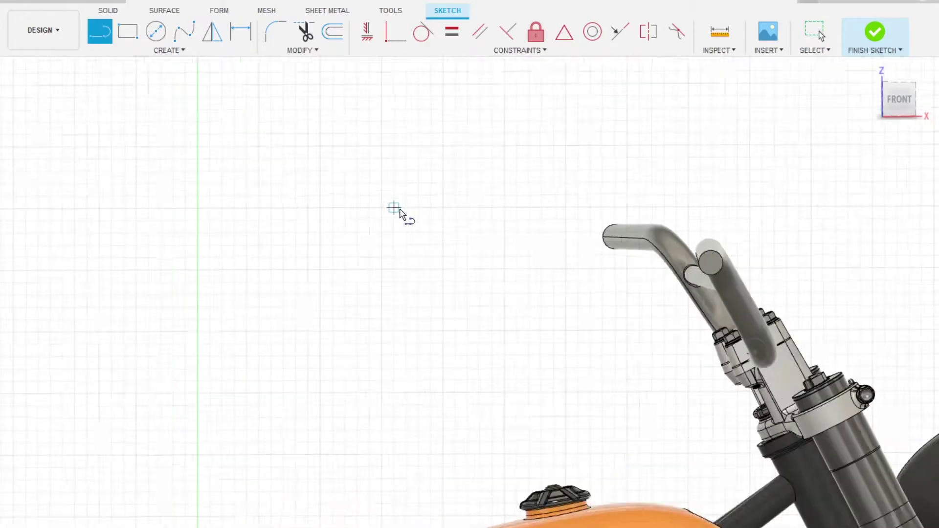
click(314, 251)
click(262, 252)
click(262, 397)
click(359, 428)
shift+middle_drag(379, 428, 423, 404)
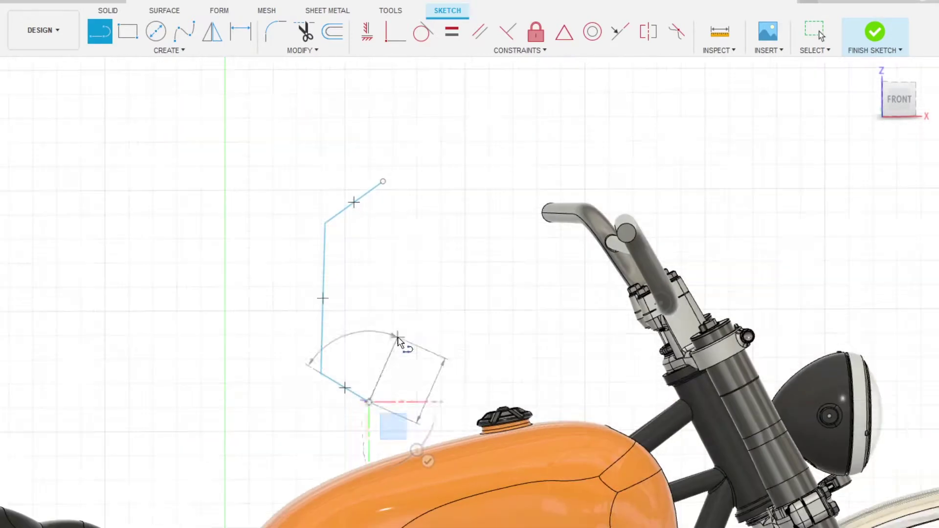
click(376, 76)
key(Escape)
scroll(411, 150, down, 3)
scroll(431, 242, up, 2)
scroll(395, 162, up, 4)
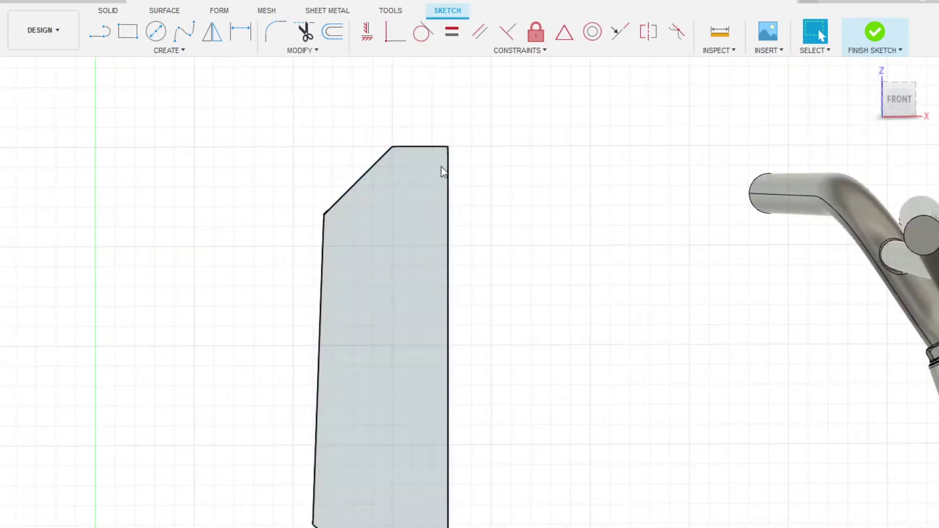
Round the plate outline's corners with R10 fillets
click(430, 192)
click(443, 148)
text(10)
key(Return)
scroll(446, 486, down, 3)
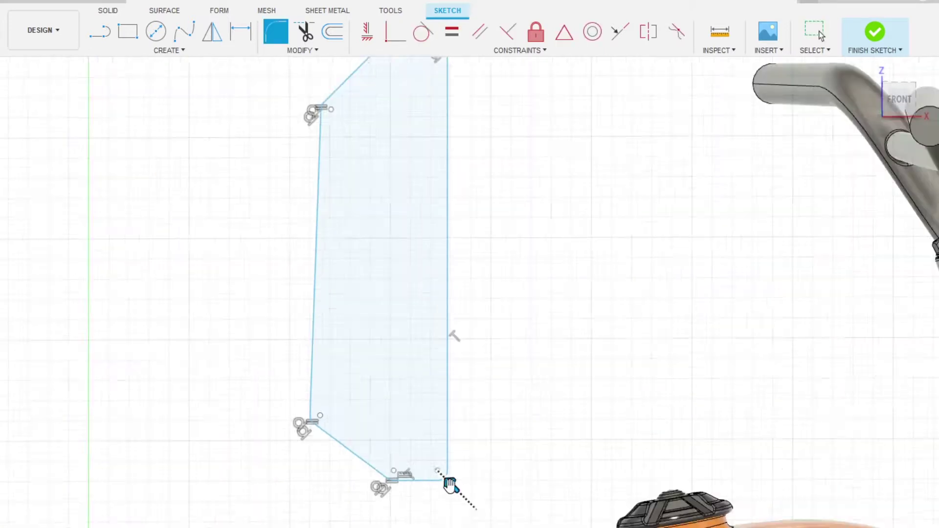
scroll(434, 80, up, 2)
scroll(418, 177, up, 3)
mouse_move(874, 252)
shift+middle_down()
mouse_move(513, 231)
mouse_move(477, 166)
shift+middle_up()
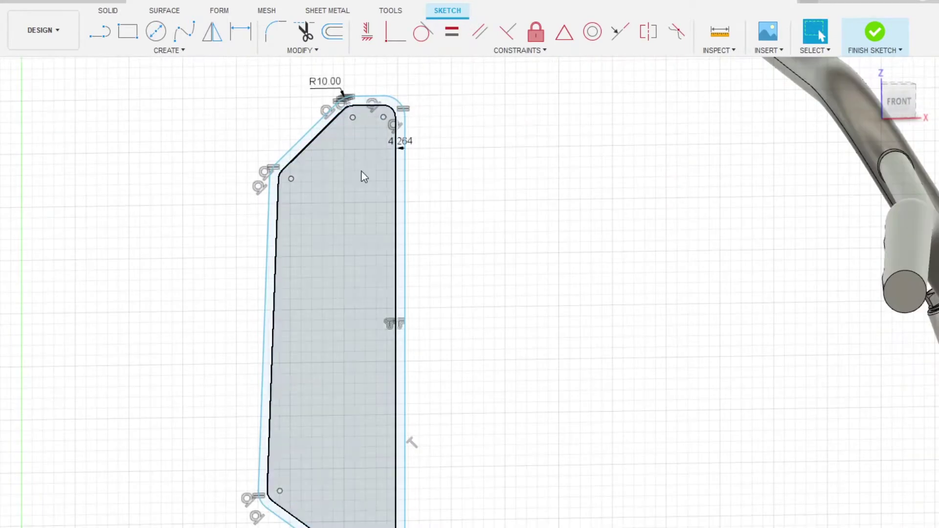
Draw a horizontal line from the outline's right edge
key(l)
click(432, 128)
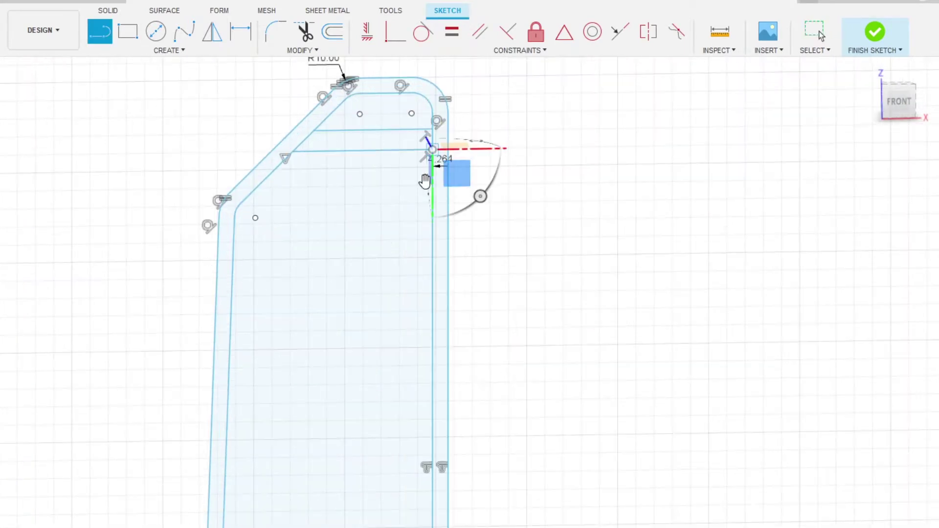
shift+middle_drag(384, 174, 471, 169)
shift+middle_drag(409, 166, 450, 168)
click(100, 38)
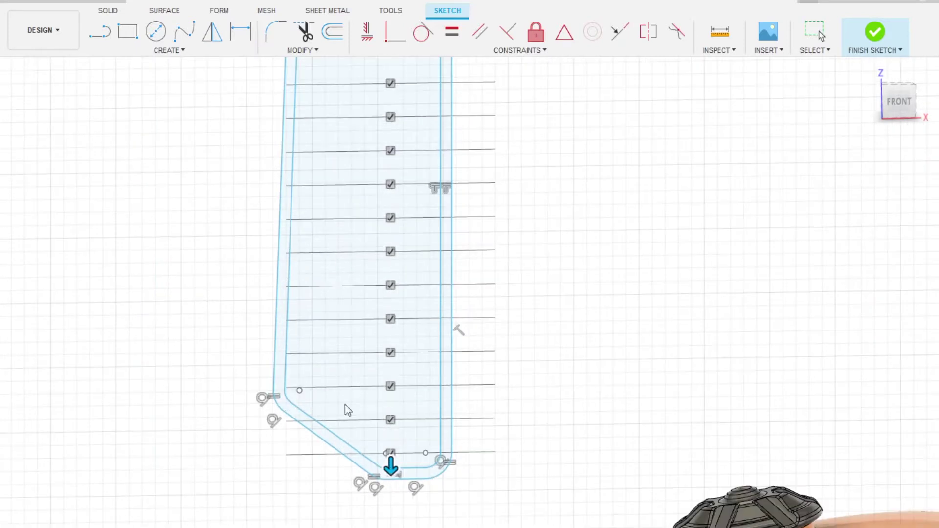
key(Escape)
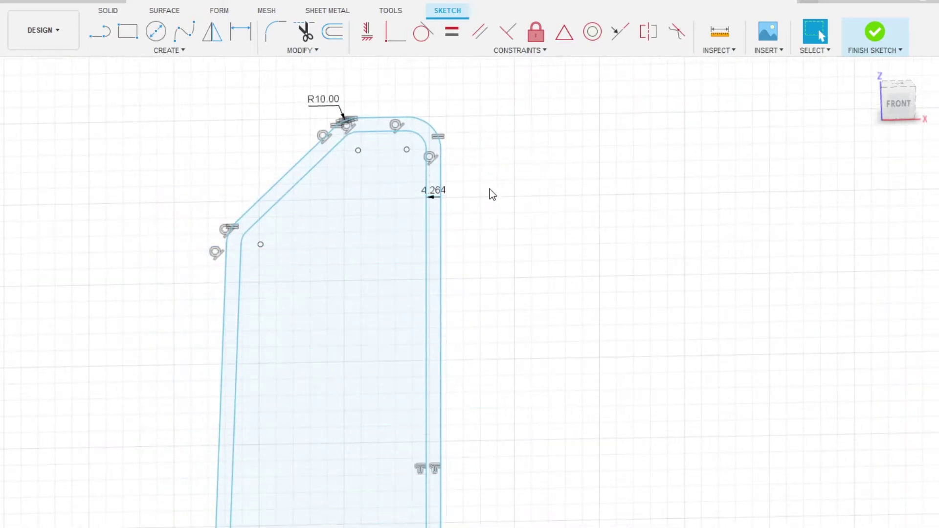
Place a parallel offset copy of the top line
key(e)
drag(342, 420, 304, 404)
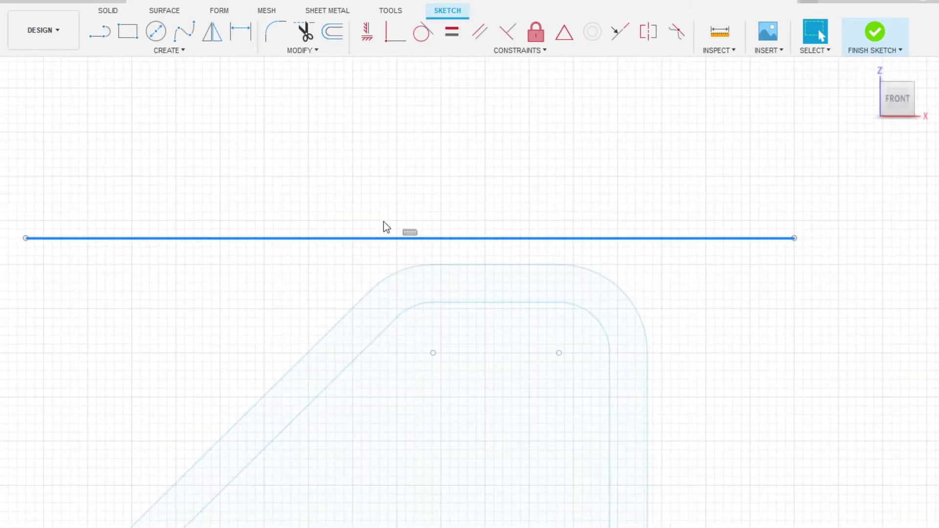
click(333, 31)
click(383, 237)
Confirm the 1.00 offset and close the strip's left end with a line
key(Return)
key(l)
drag(290, 212, 300, 244)
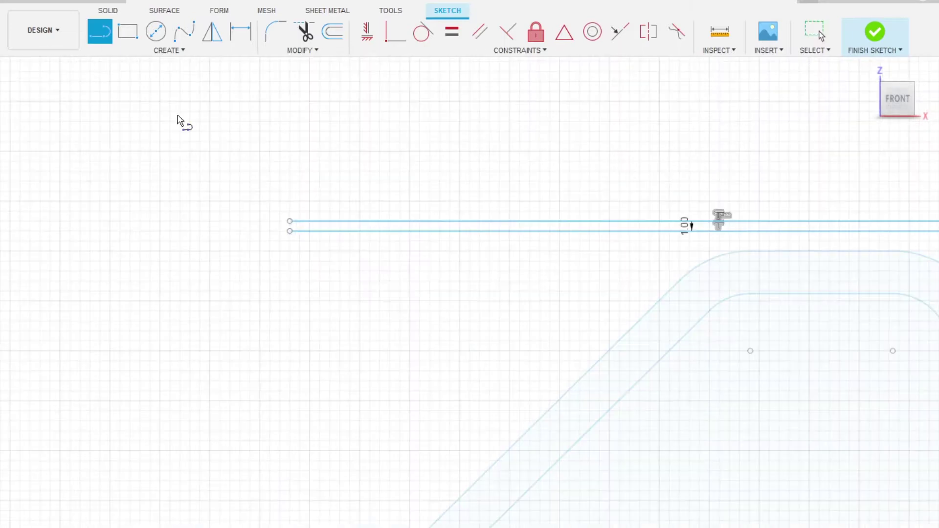
scroll(572, 243, down, 3)
key(Escape)
Finish the sketch with the strip repeated down the plate outline
scroll(508, 214, up, 3)
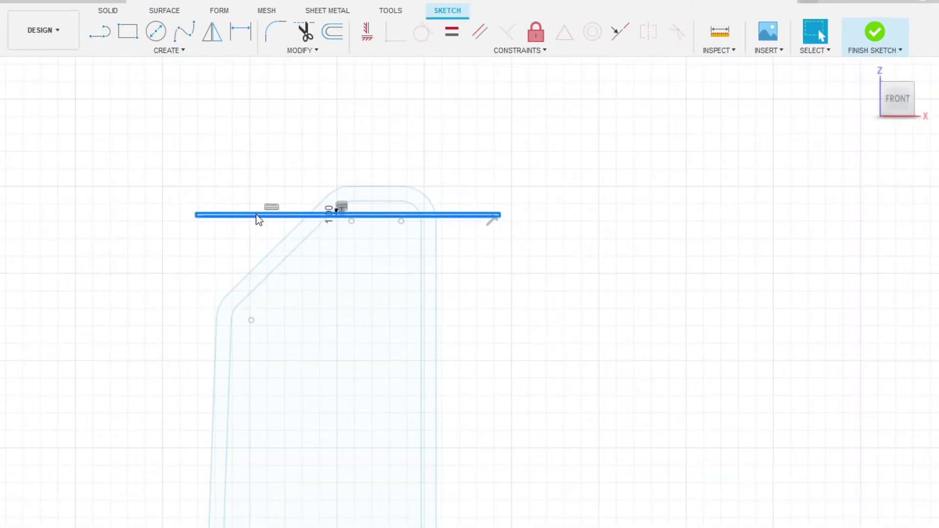
scroll(258, 219, down, 3)
scroll(341, 222, down, 3)
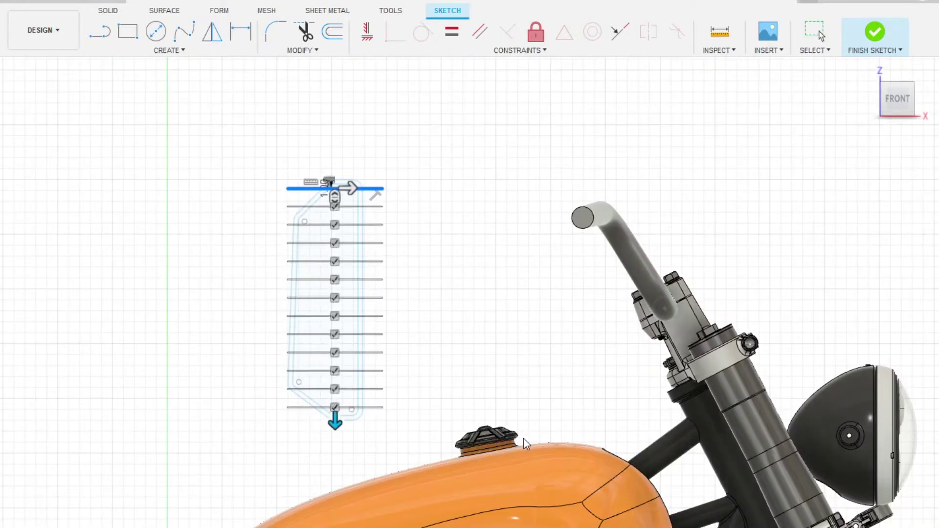
click(874, 32)
Extrude the strips into stacked fins 40.00 deep
scroll(611, 182, down, 3)
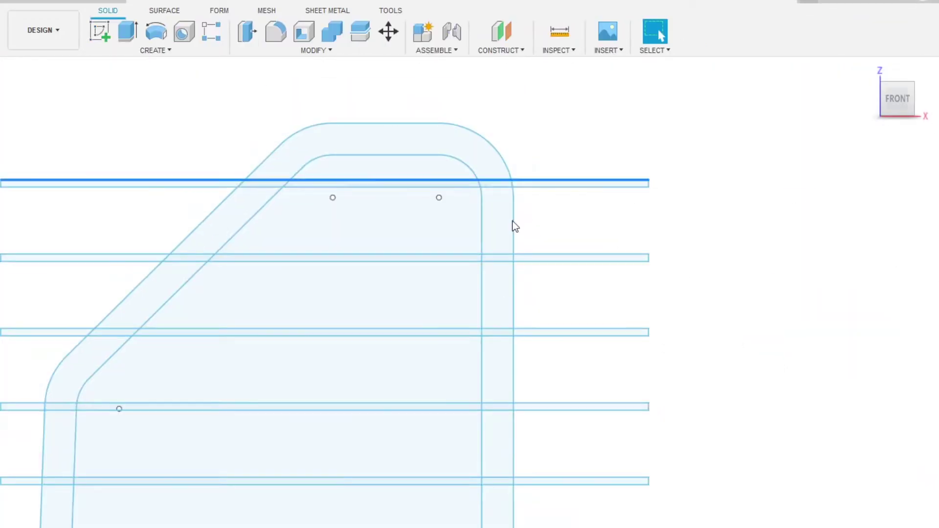
scroll(436, 225, up, 3)
scroll(492, 304, up, 2)
scroll(437, 229, down, 2)
scroll(433, 269, up, 1)
scroll(429, 337, down, 3)
scroll(423, 313, up, 4)
scroll(489, 342, down, 2)
scroll(492, 203, up, 3)
scroll(450, 178, up, 2)
scroll(491, 299, down, 5)
scroll(477, 332, up, 2)
scroll(477, 333, down, 5)
scroll(477, 412, up, 5)
scroll(466, 271, down, 1)
scroll(499, 402, up, 1)
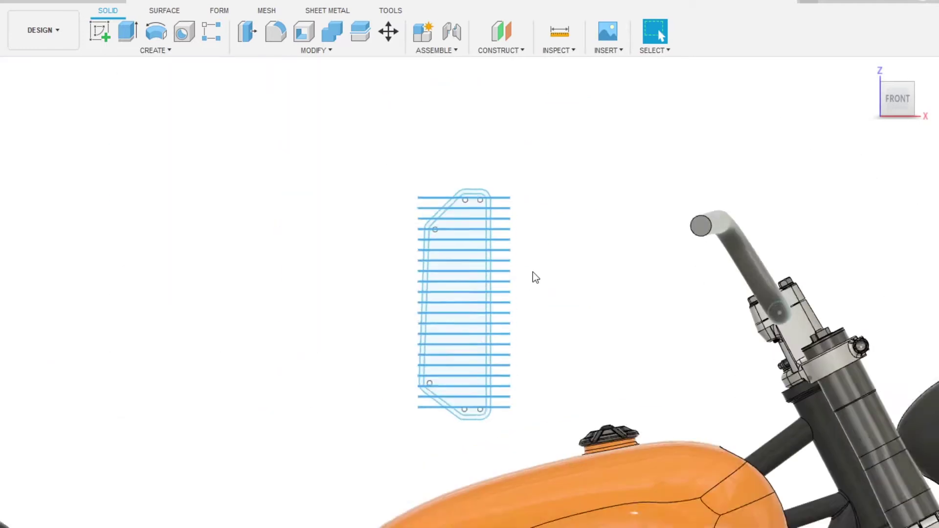
drag(433, 423, 438, 420)
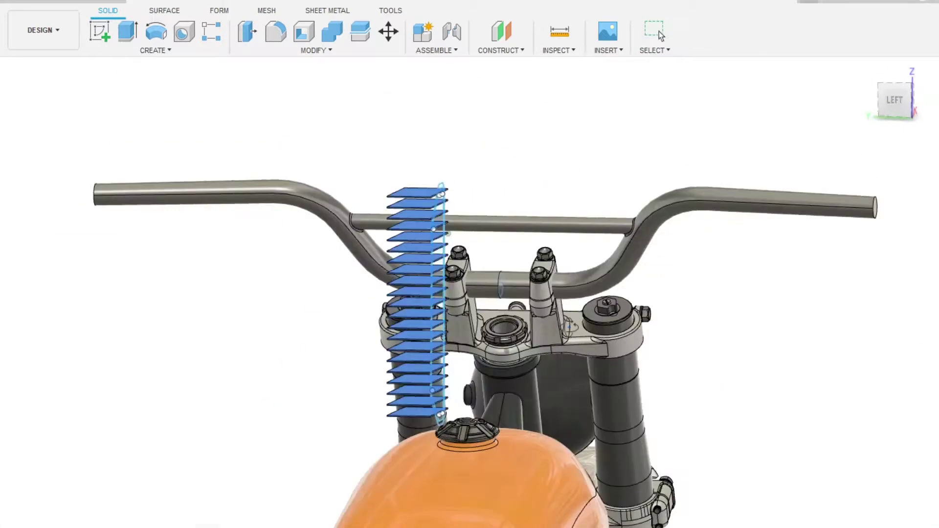
Orbit and zoom around the finished fin stack, ending on a front view of the fins
mouse_move(111, 303)
shift+middle_down()
mouse_move(357, 347)
mouse_move(383, 212)
shift+middle_up()
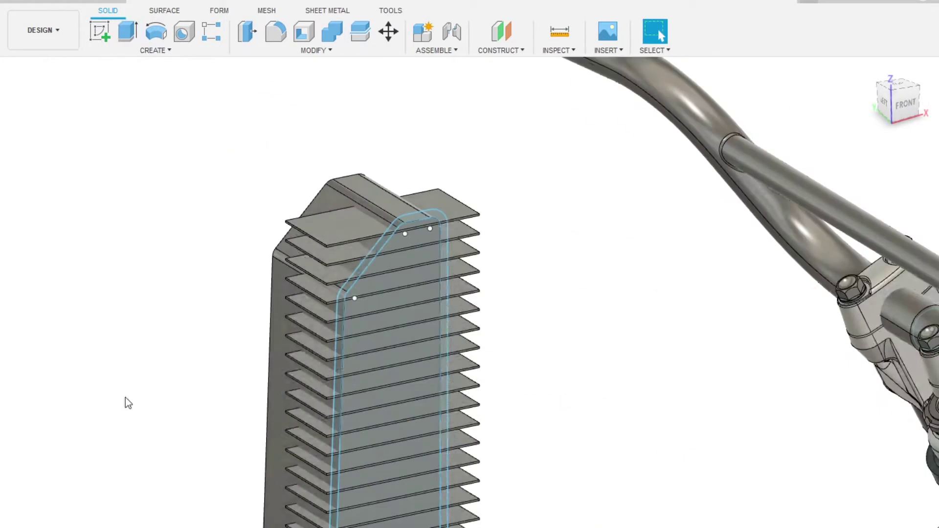
scroll(345, 146, down, 3)
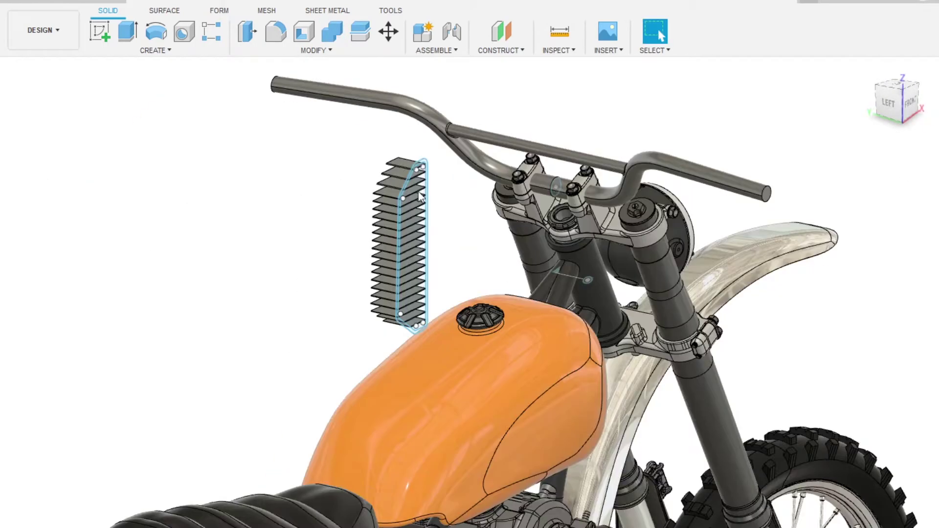
scroll(421, 196, up, 3)
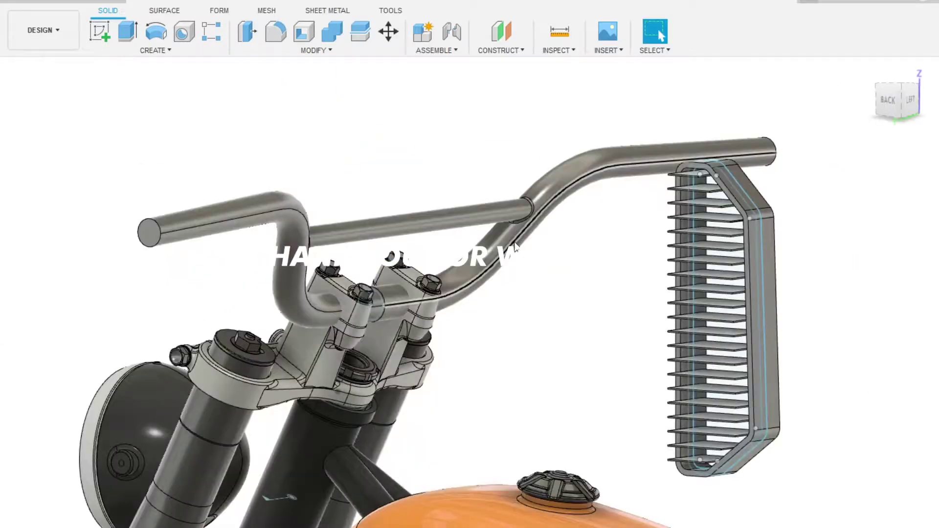
shift+middle_drag(390, 279, 672, 307)
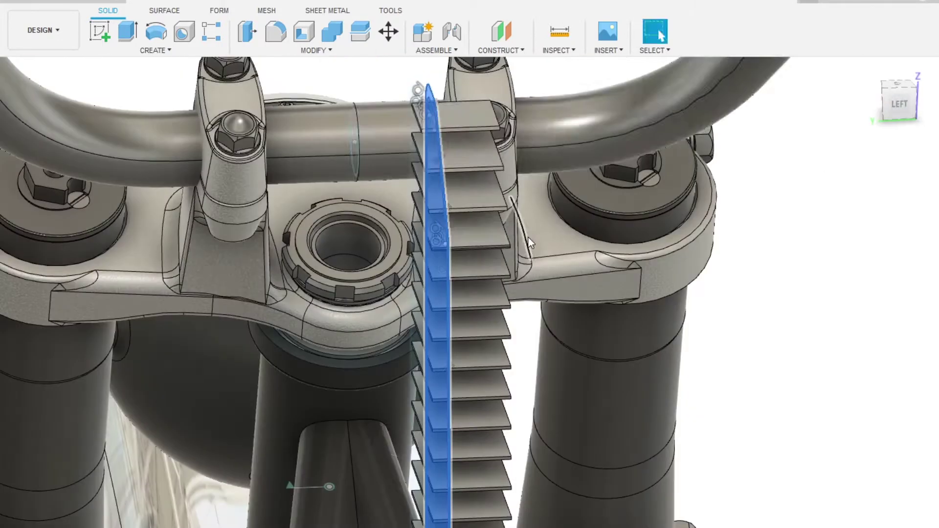
Extrude the fin slices sideways into a solid, then tilt one fin slice with Move
key(e)
drag(450, 375, 513, 365)
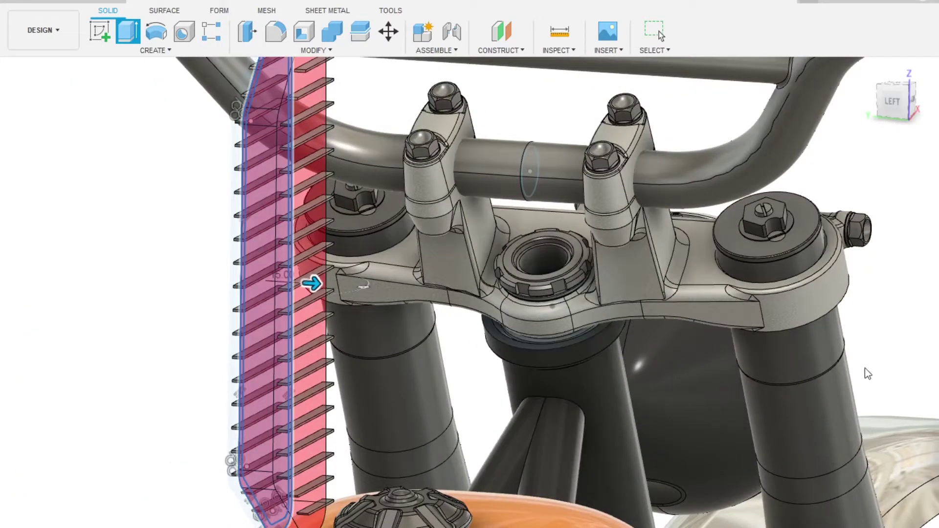
key(Return)
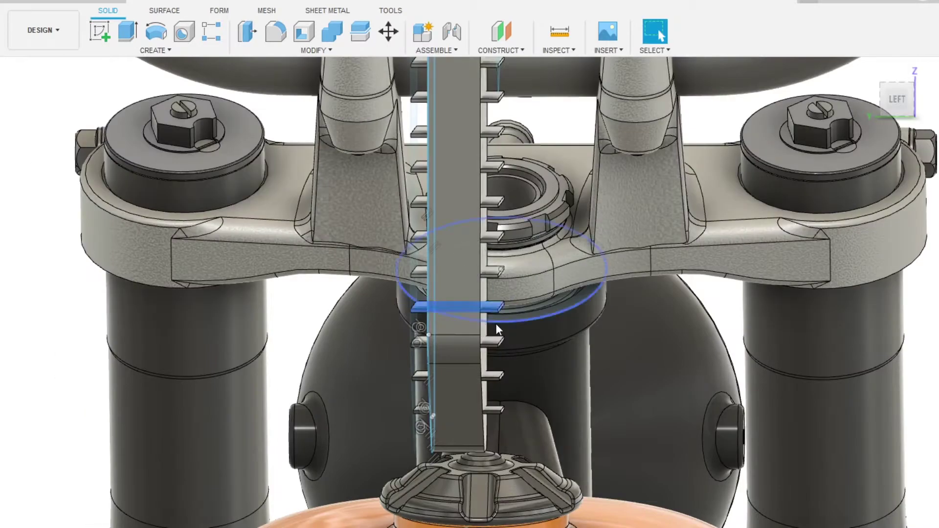
key(m)
drag(498, 246, 509, 247)
key(Return)
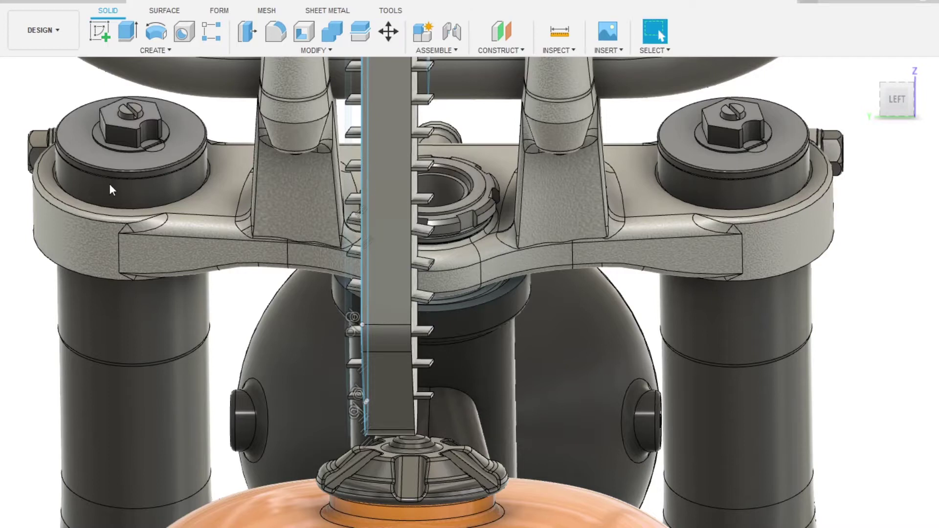
Select individual fins and try repositioning them with Move, then cancel the move
scroll(110, 188, down, 3)
click(386, 245)
key(m)
scroll(387, 223, up, 3)
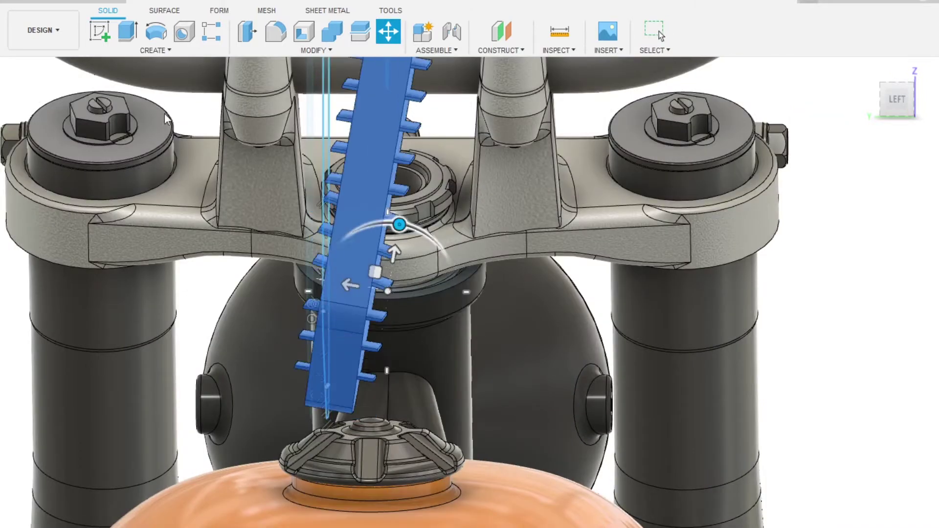
scroll(394, 331, down, 3)
scroll(393, 331, up, 3)
click(384, 339)
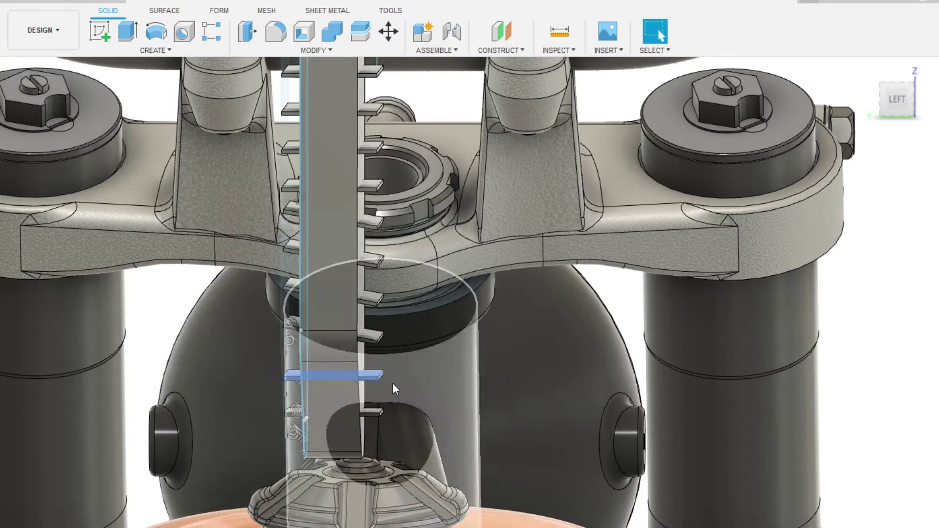
key(m)
click(368, 381)
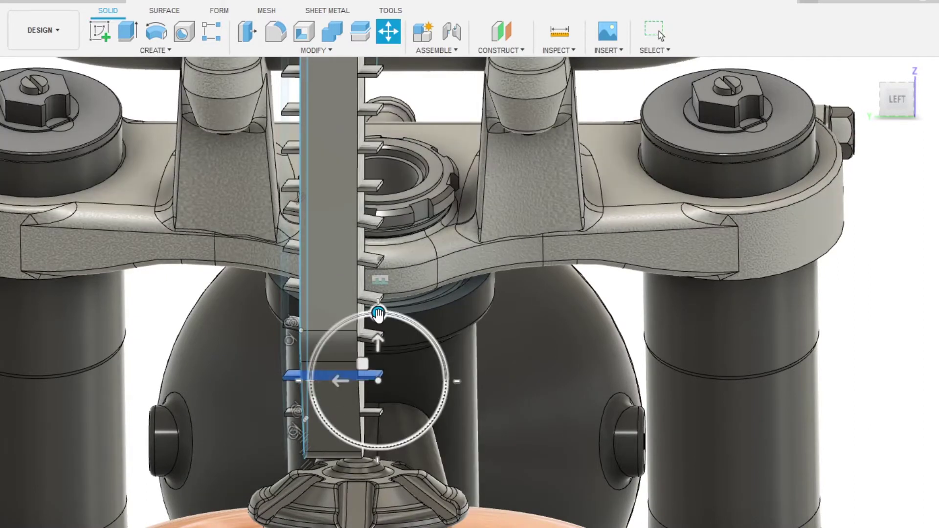
shift+middle_drag(380, 350, 107, 265)
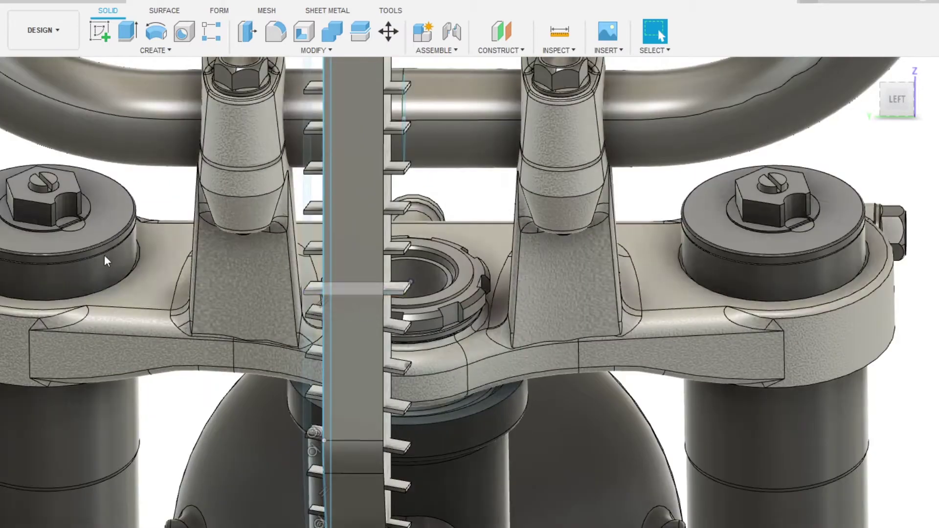
key(Escape)
key(Escape)
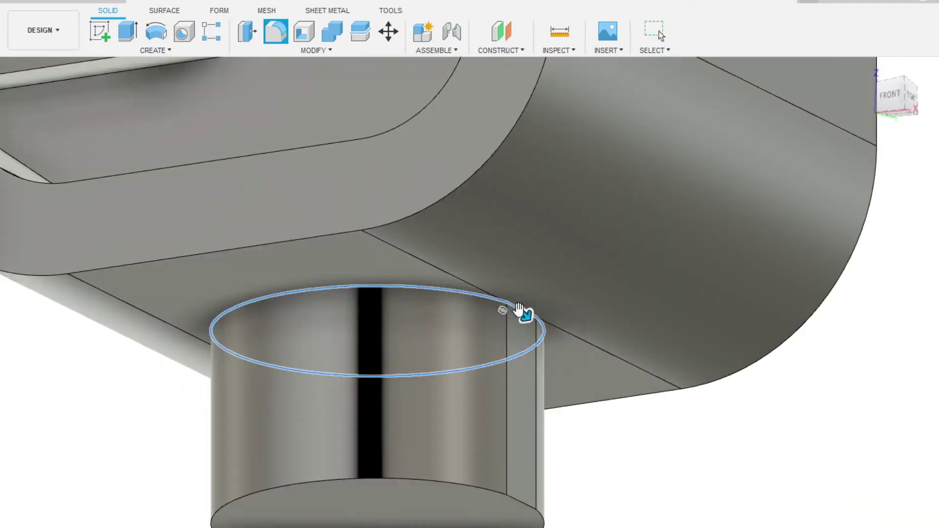
Pick the filler neck's top and base edges for filleting, orbiting to inspect it
click(526, 401)
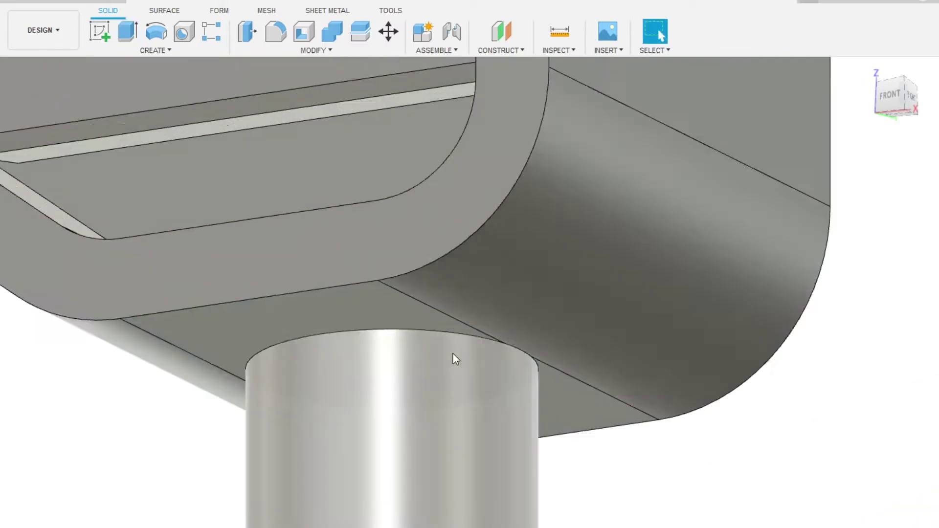
shift+middle_drag(455, 356, 537, 375)
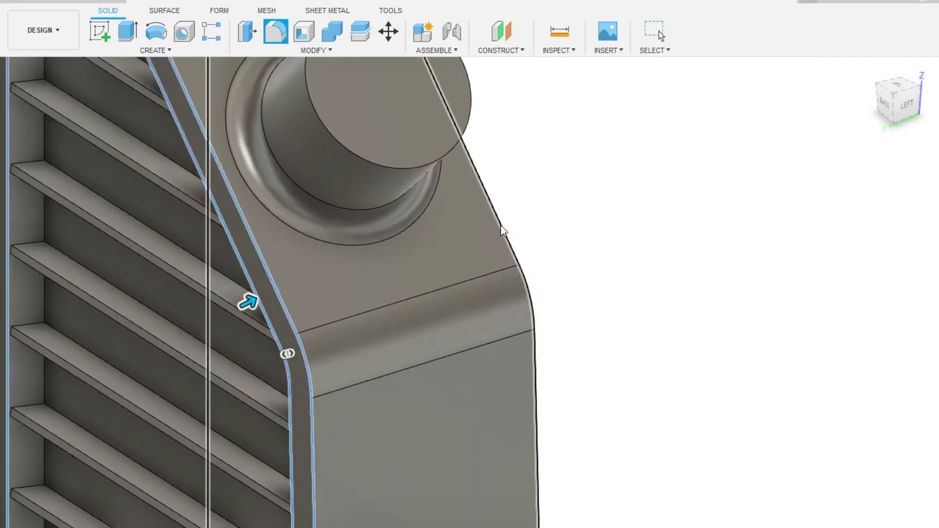
click(502, 230)
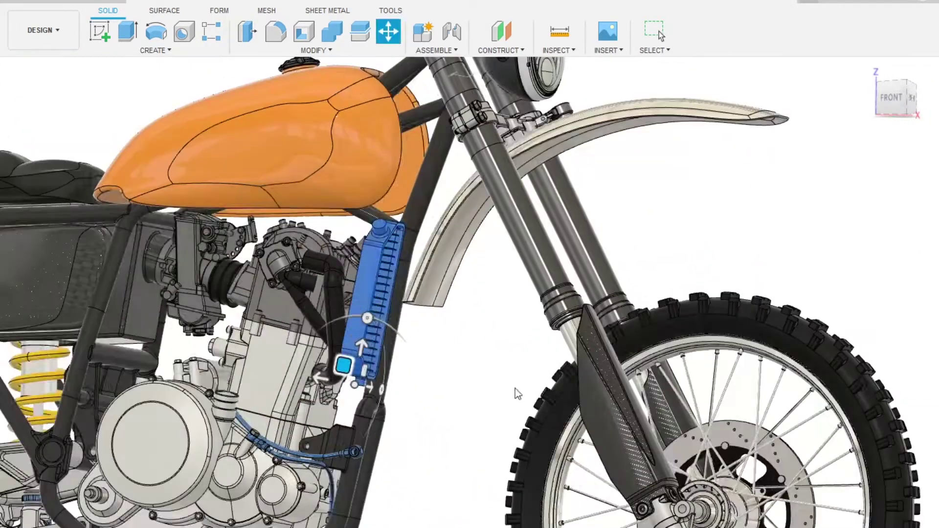
Place the radiator upright against the front down tube and orbit to check its fit
click(383, 42)
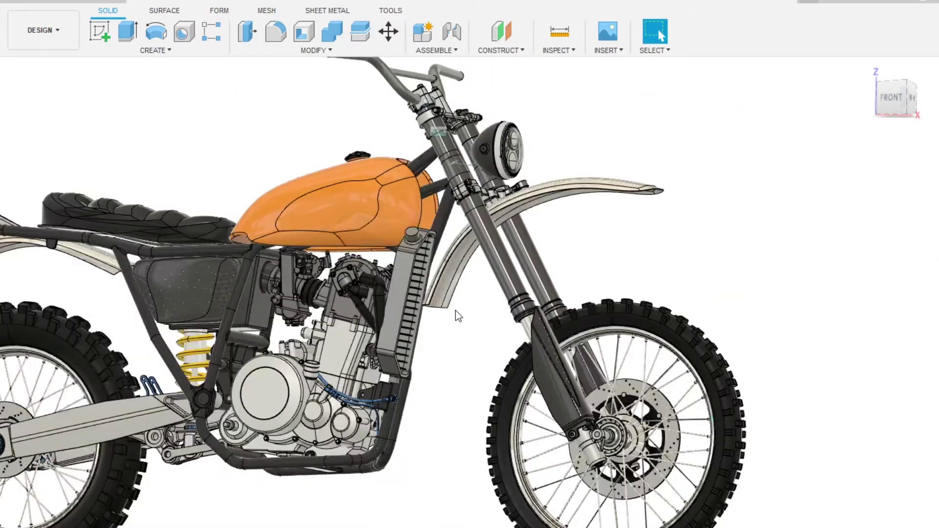
scroll(456, 311, up, 3)
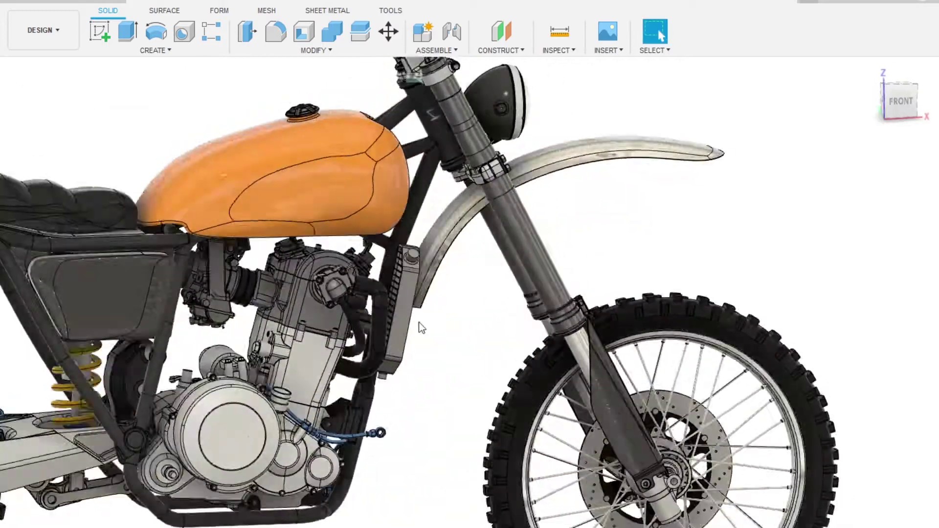
click(415, 318)
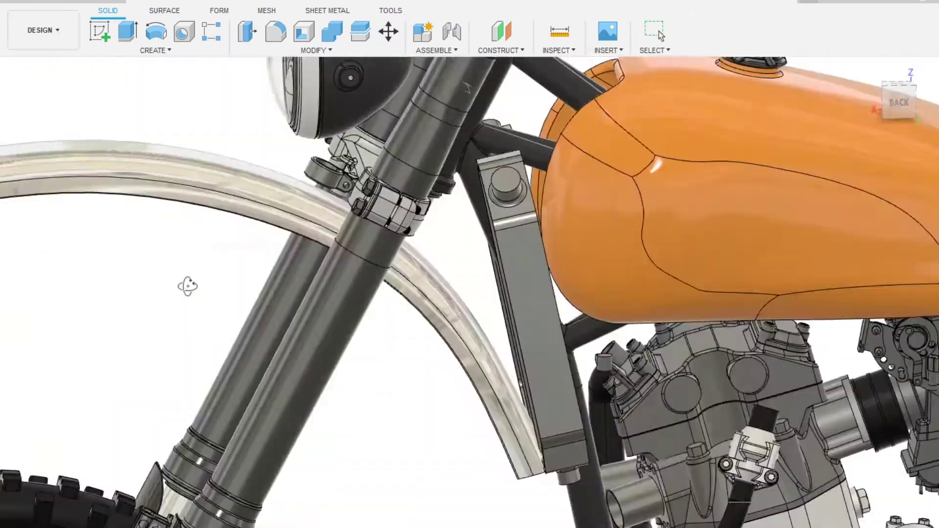
mouse_move(188, 286)
shift+middle_down()
mouse_move(413, 430)
mouse_move(341, 436)
mouse_move(415, 322)
mouse_move(82, 149)
shift+middle_up()
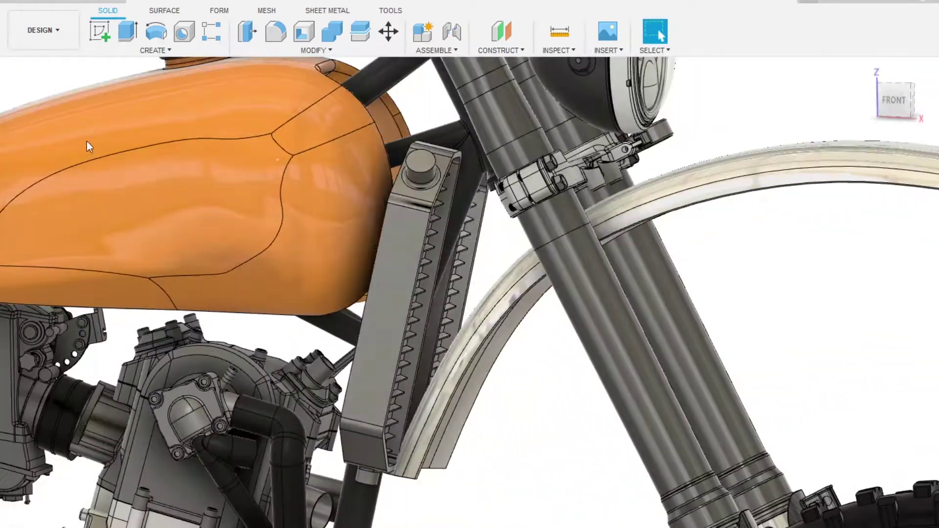
click(421, 234)
scroll(421, 234, down, 3)
scroll(519, 347, up, 3)
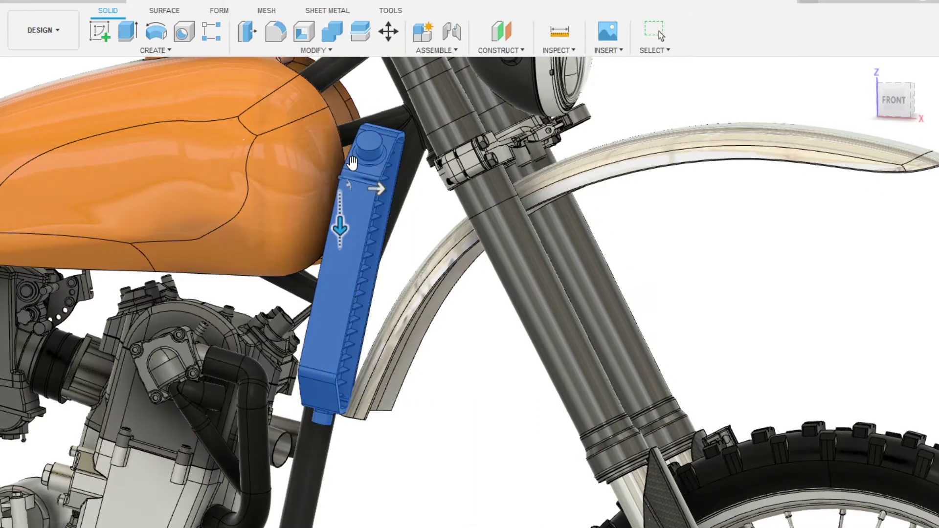
shift+middle_drag(420, 274, 373, 259)
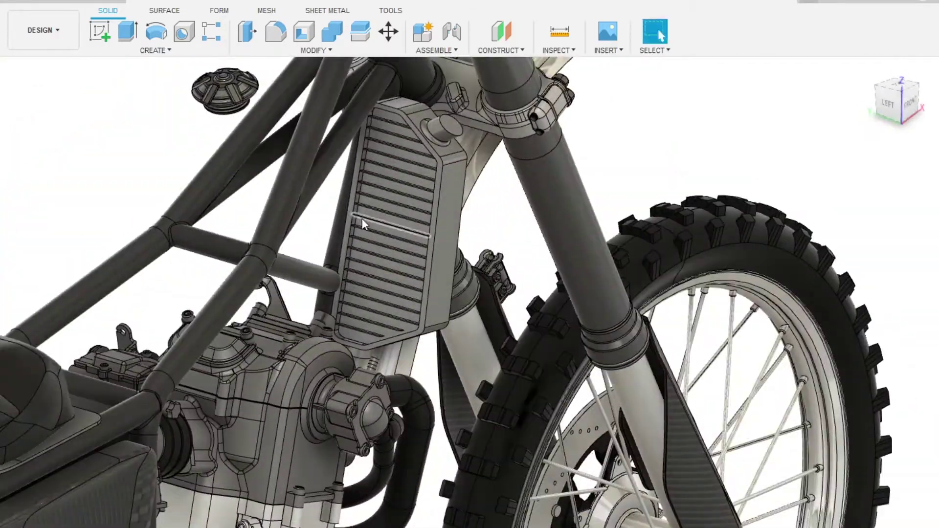
Select the radiator, orbit around the bike's front, and start a sketch on the exhaust port face
click(362, 219)
shift+middle_drag(362, 220, 319, 213)
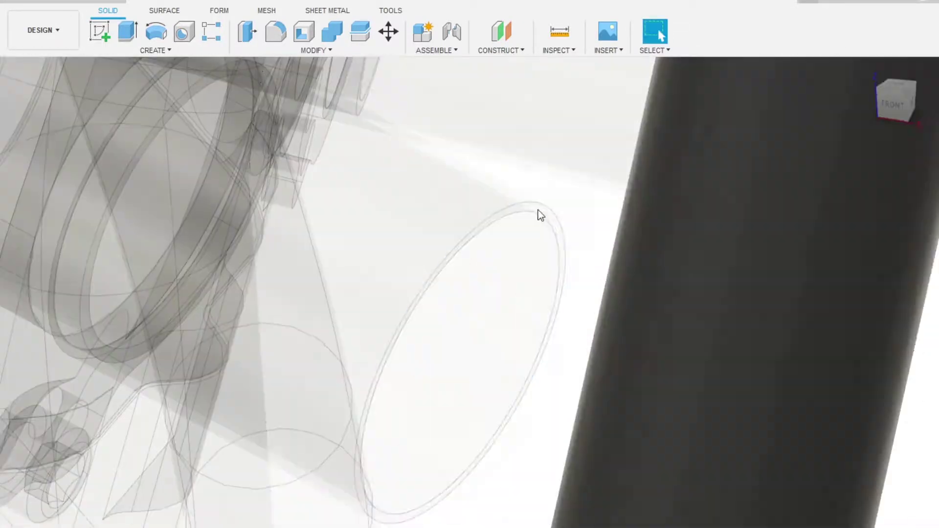
click(530, 320)
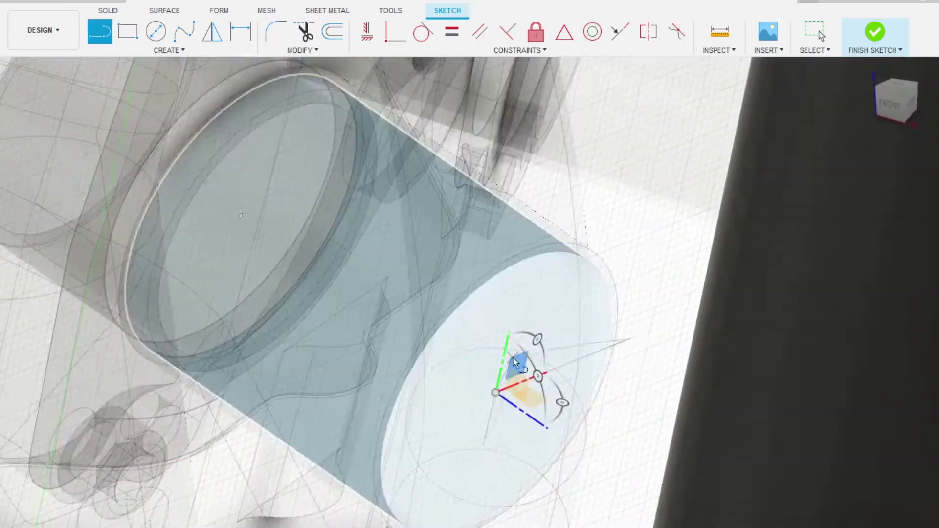
Draw a line to the exhaust port's rim on the port-face sketch and finish it
mouse_move(454, 328)
shift+middle_down()
mouse_move(388, 284)
mouse_move(387, 307)
mouse_move(356, 299)
mouse_move(494, 458)
mouse_move(821, 76)
shift+middle_up()
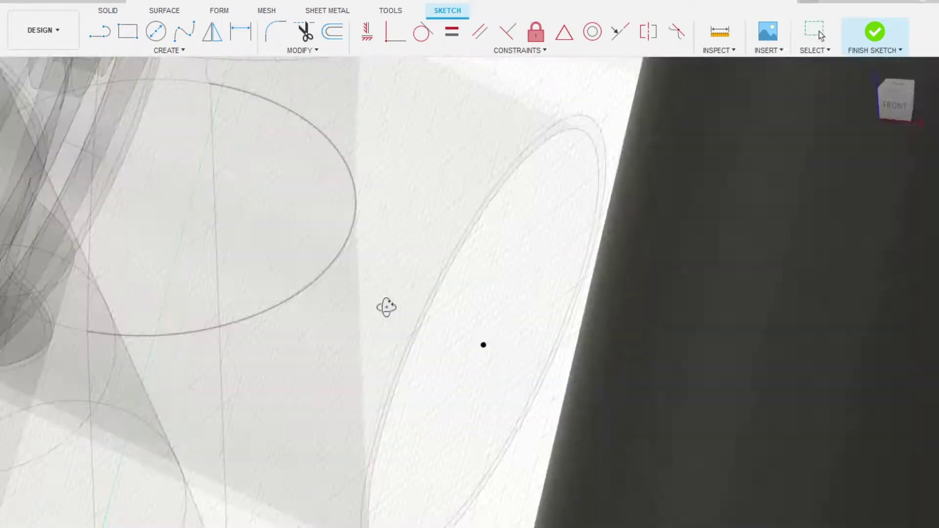
key(l)
click(494, 457)
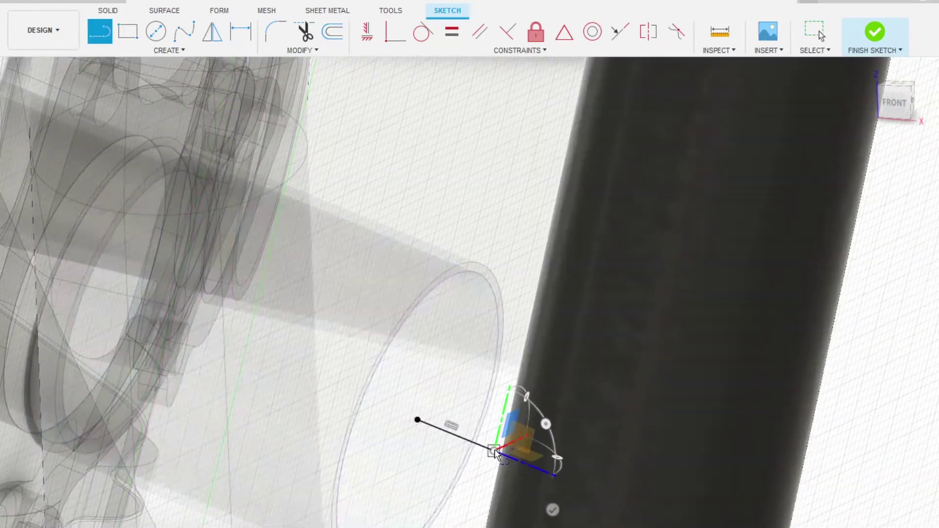
key(Escape)
click(875, 32)
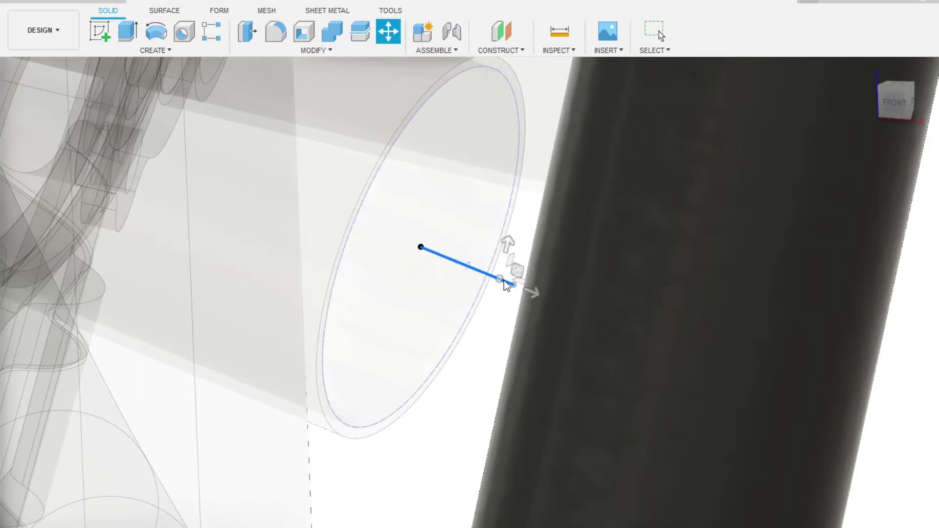
Sketch the exhaust path polyline on the side plane, running back toward the rear frame
scroll(416, 254, up, 3)
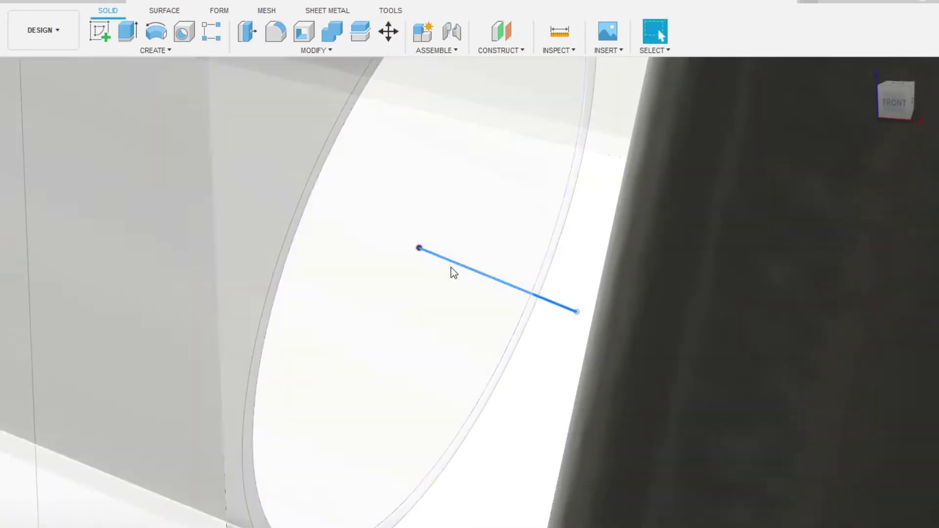
scroll(406, 250, down, 5)
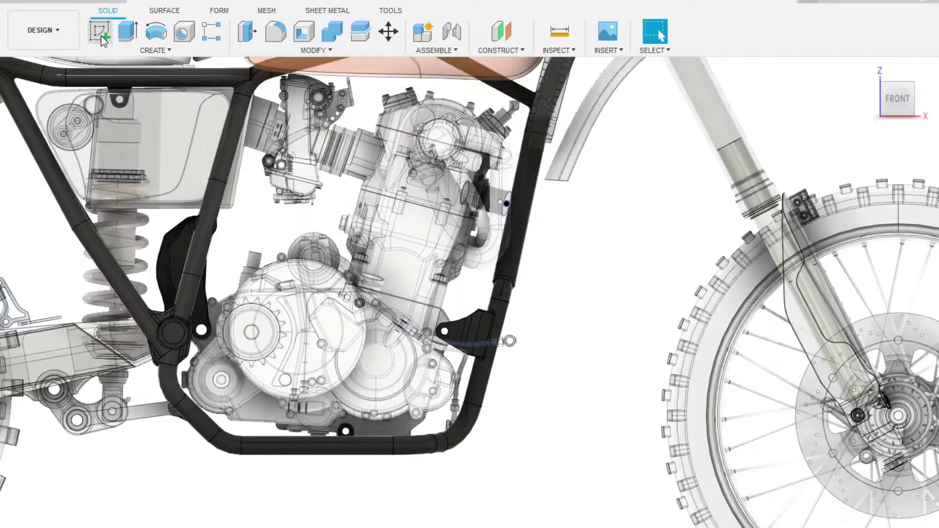
click(106, 35)
scroll(459, 182, up, 5)
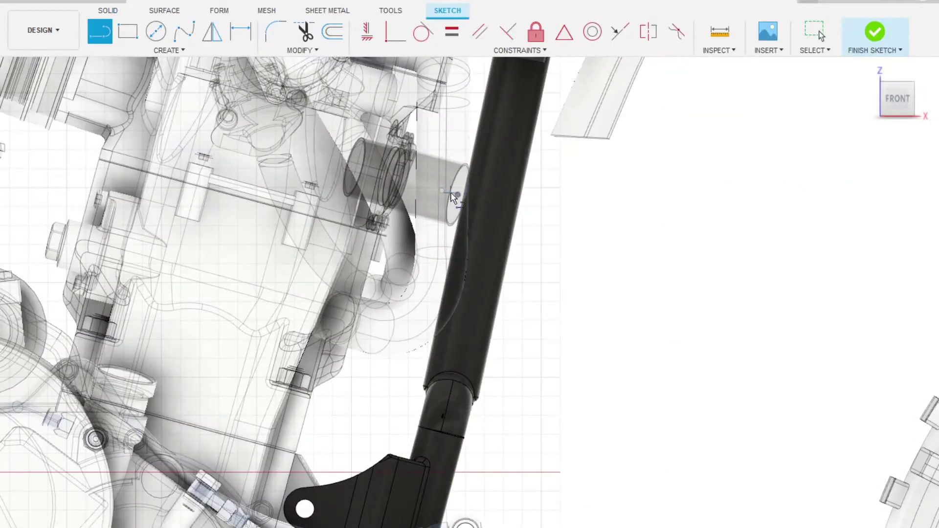
scroll(515, 255, down, 5)
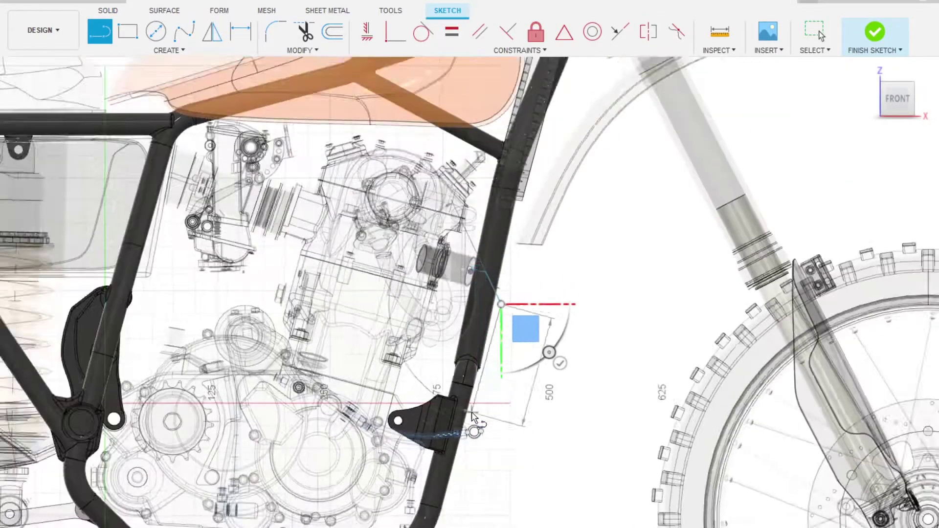
middle_drag(229, 286, 392, 272)
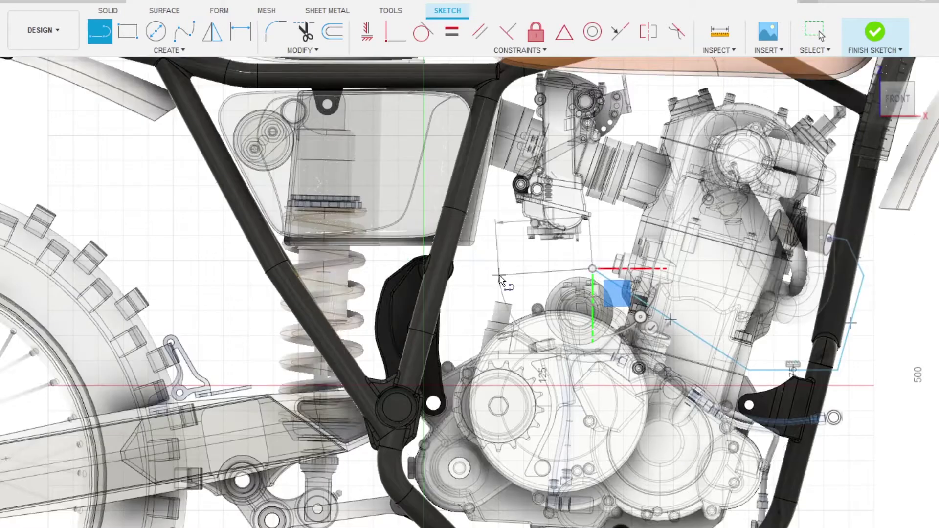
click(252, 269)
scroll(252, 272, down, 2)
click(362, 313)
scroll(372, 303, down, 5)
key(Escape)
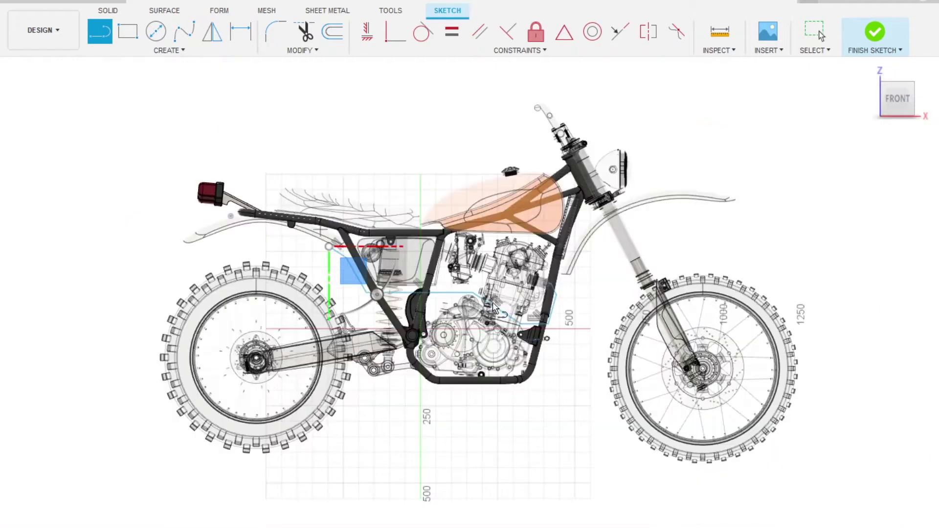
Shift an exhaust path bend point 20 mm sideways
scroll(385, 299, up, 5)
mouse_move(385, 300)
shift+middle_down()
mouse_move(451, 363)
mouse_move(342, 294)
mouse_move(260, 266)
shift+middle_up()
scroll(385, 295, up, 5)
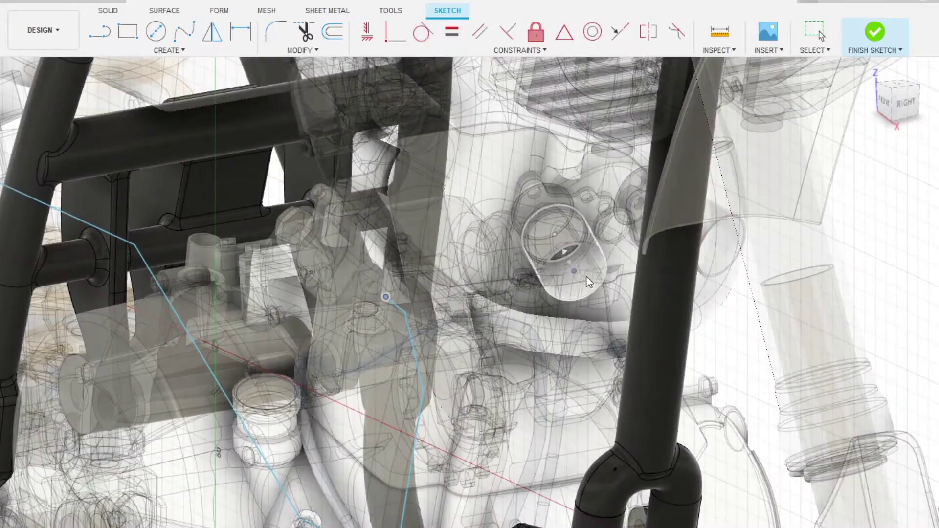
click(410, 317)
shift+middle_drag(612, 357, 343, 343)
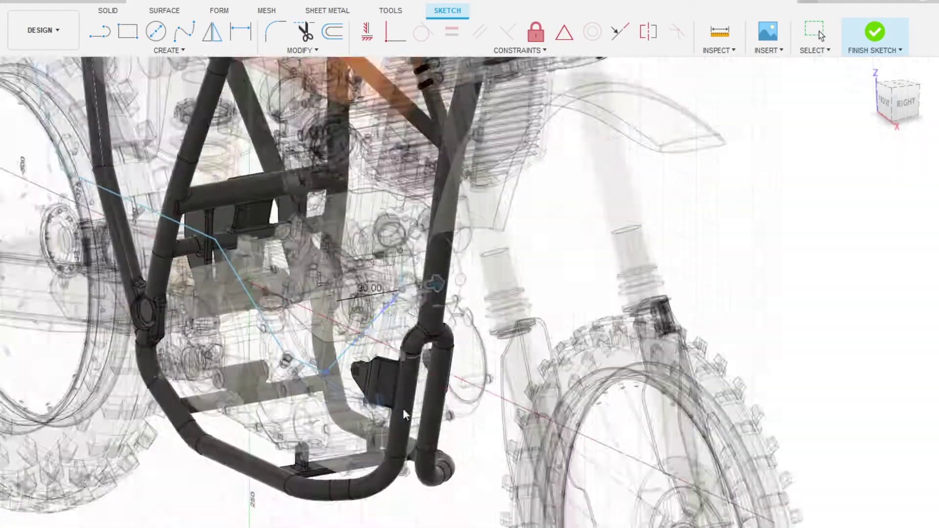
scroll(254, 367, up, 3)
mouse_move(254, 367)
mouse_down()
mouse_move(266, 193)
mouse_move(419, 184)
mouse_move(329, 365)
mouse_move(236, 328)
mouse_up()
scroll(236, 328, down, 2)
scroll(242, 335, up, 3)
scroll(348, 304, down, 3)
Review the exhaust path from front-right and top-down views with the point selection cleared
mouse_move(243, 336)
shift+middle_down()
mouse_move(348, 303)
mouse_move(386, 361)
mouse_move(471, 315)
shift+middle_up()
scroll(387, 361, up, 3)
scroll(371, 336, down, 4)
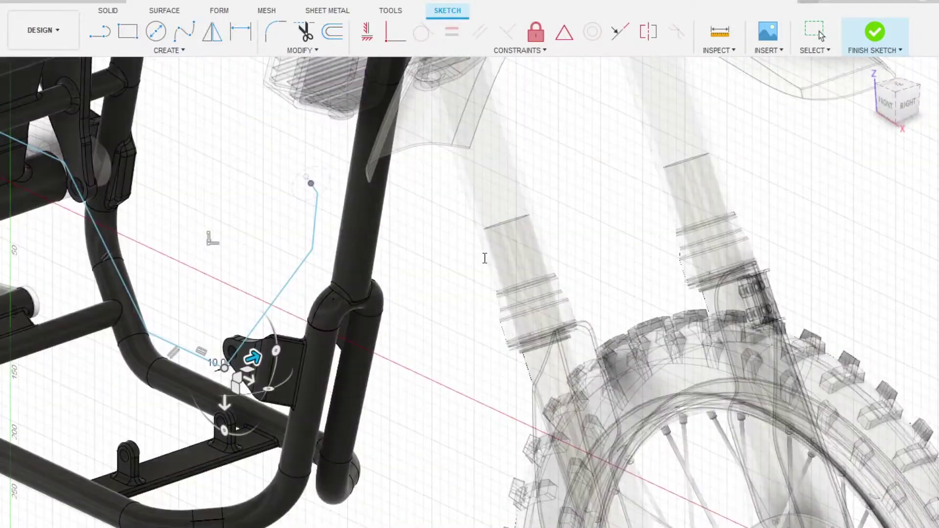
shift+middle_drag(482, 256, 274, 292)
key(Escape)
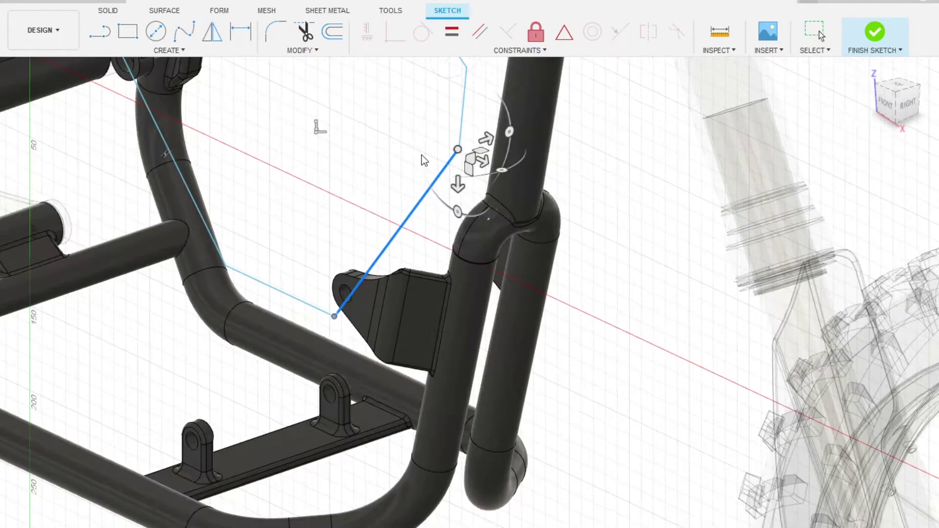
key(Escape)
scroll(335, 317, down, 3)
mouse_move(335, 317)
shift+middle_down()
mouse_move(372, 255)
mouse_move(372, 372)
shift+middle_up()
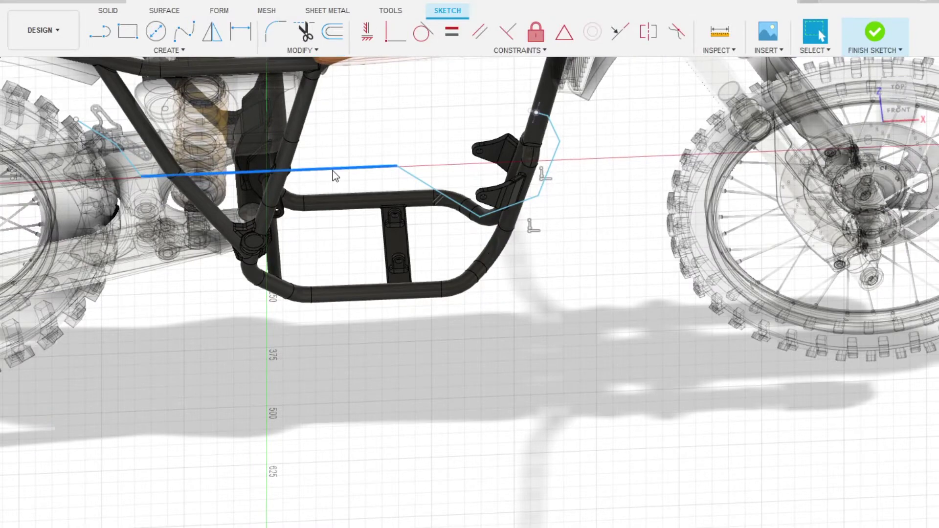
shift+middle_drag(498, 365, 372, 294)
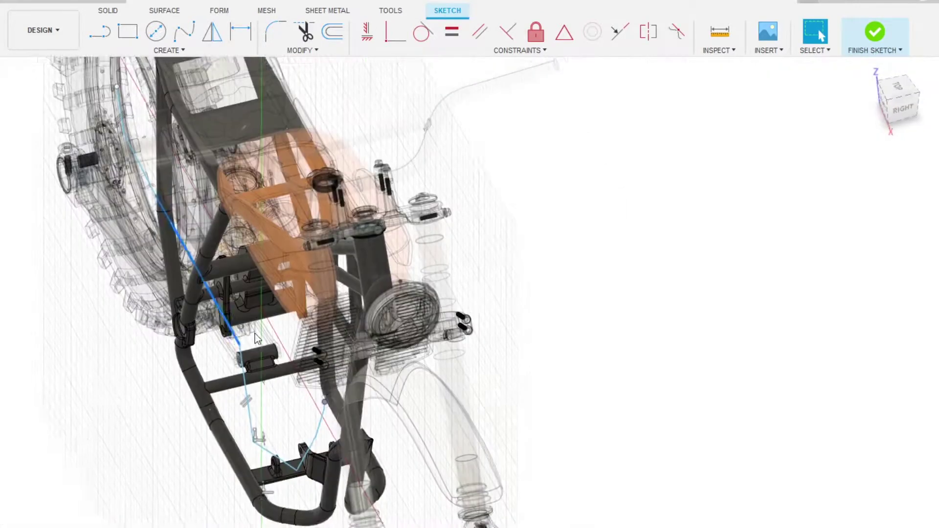
Drag the lower bend point along the path and adjust the point by the frame bracket, checking clearance
scroll(371, 293, down, 3)
scroll(261, 336, up, 3)
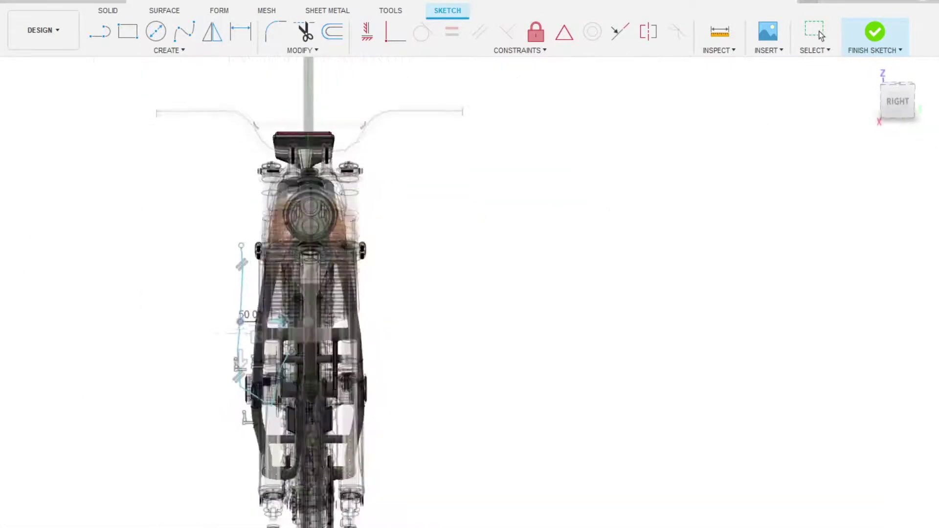
scroll(63, 293, up, 3)
scroll(349, 265, up, 3)
drag(349, 264, 347, 361)
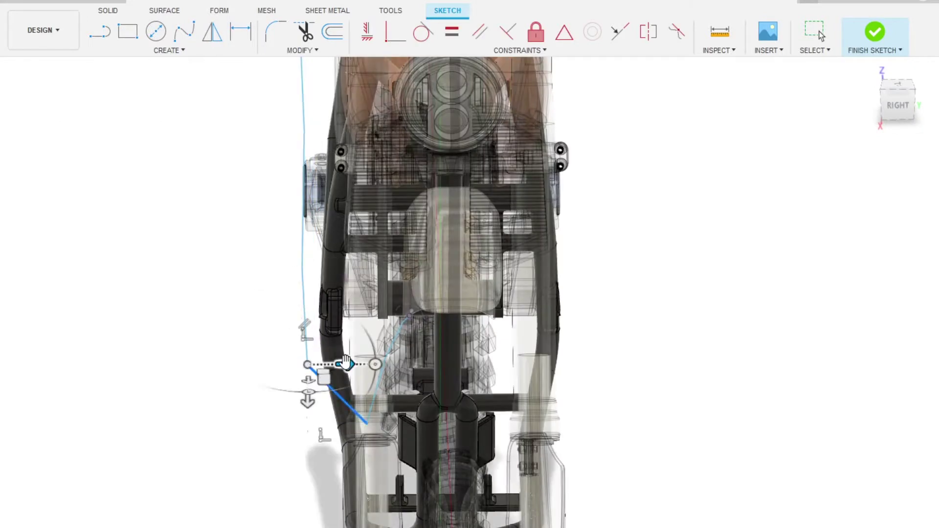
scroll(365, 363, up, 3)
click(356, 361)
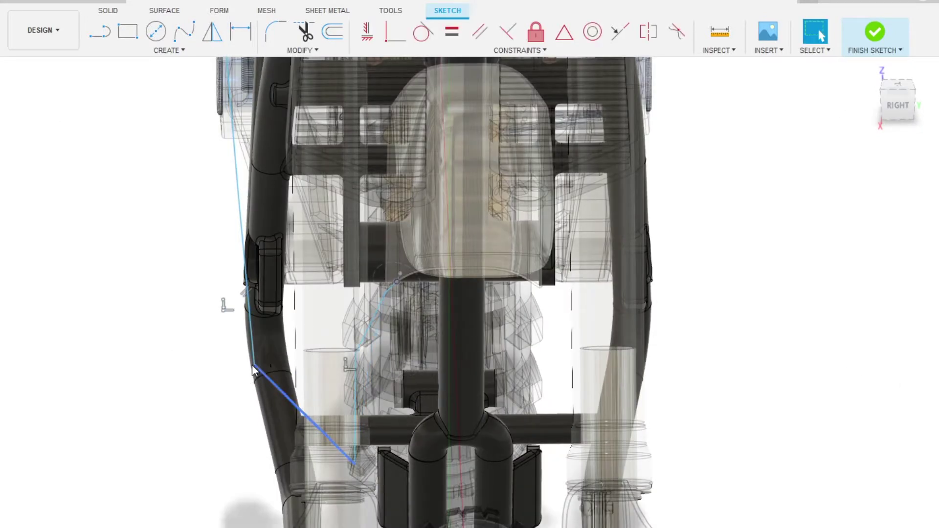
scroll(268, 370, down, 3)
scroll(341, 439, down, 3)
shift+middle_drag(380, 399, 504, 377)
scroll(447, 289, up, 5)
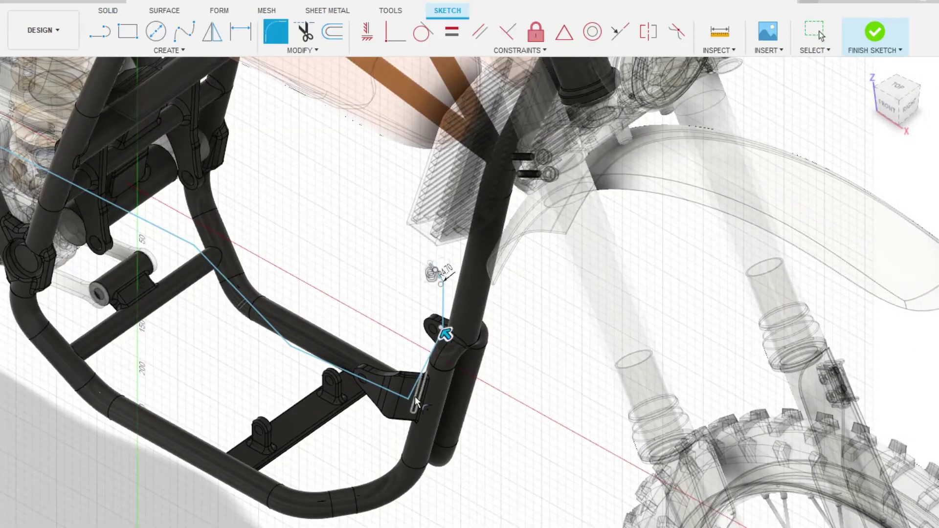
Fillet the first two corners of the exhaust path with R20
shift+middle_drag(430, 382, 549, 405)
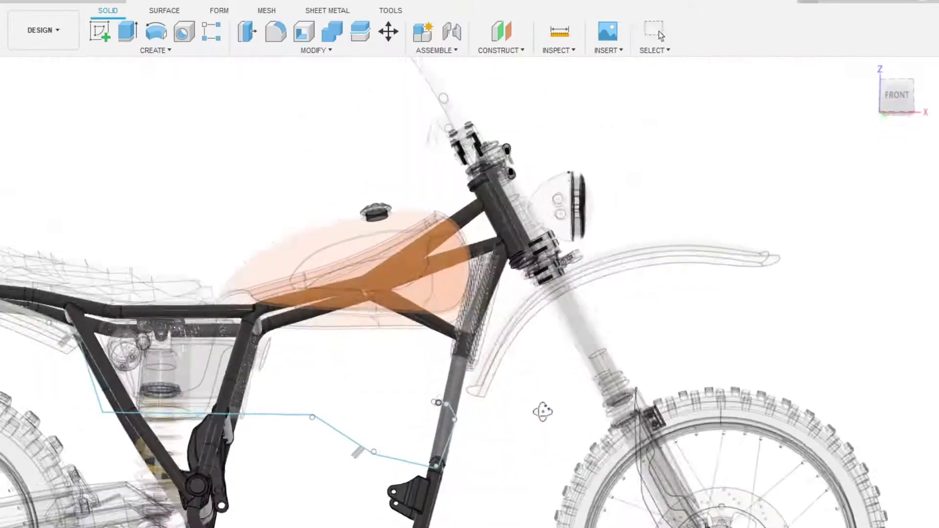
scroll(539, 428, up, 3)
scroll(539, 427, up, 3)
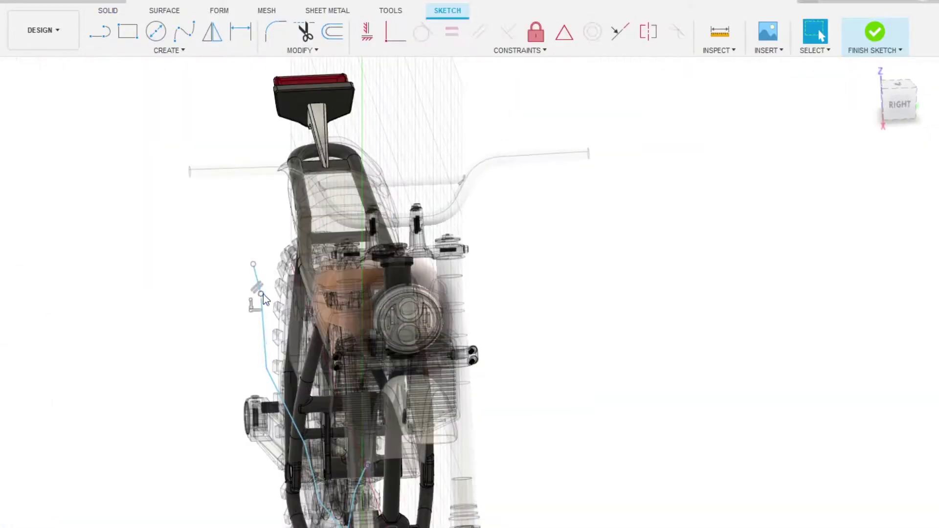
shift+middle_drag(264, 294, 432, 366)
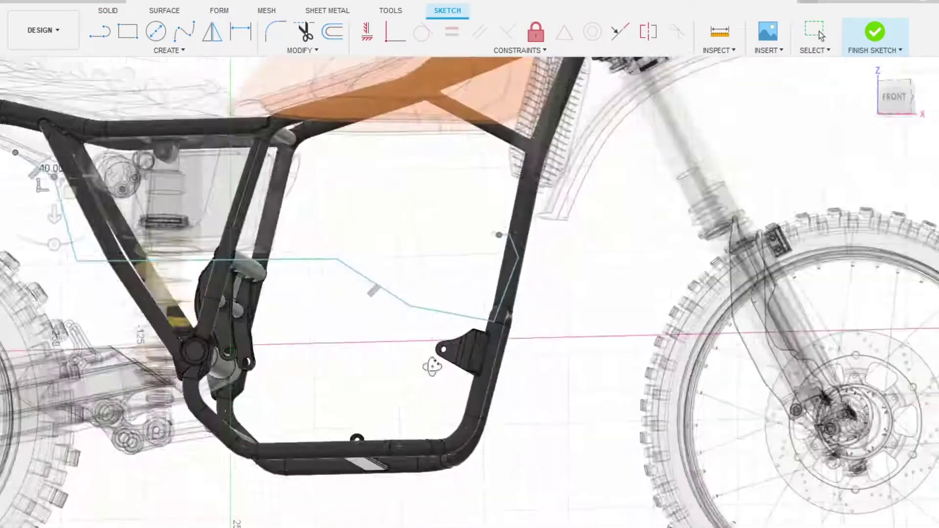
scroll(432, 367, down, 5)
key(f)
scroll(447, 314, up, 5)
click(446, 314)
click(472, 246)
scroll(558, 274, up, 2)
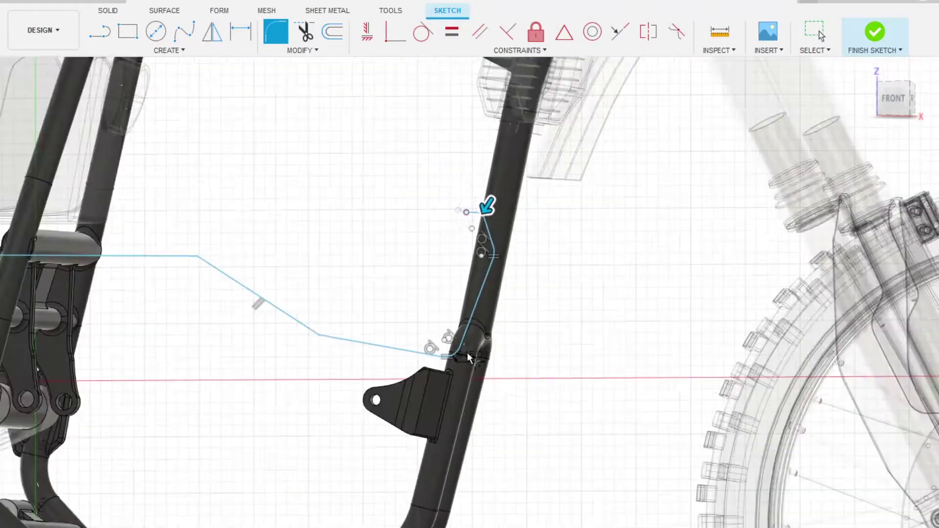
scroll(448, 367, up, 2)
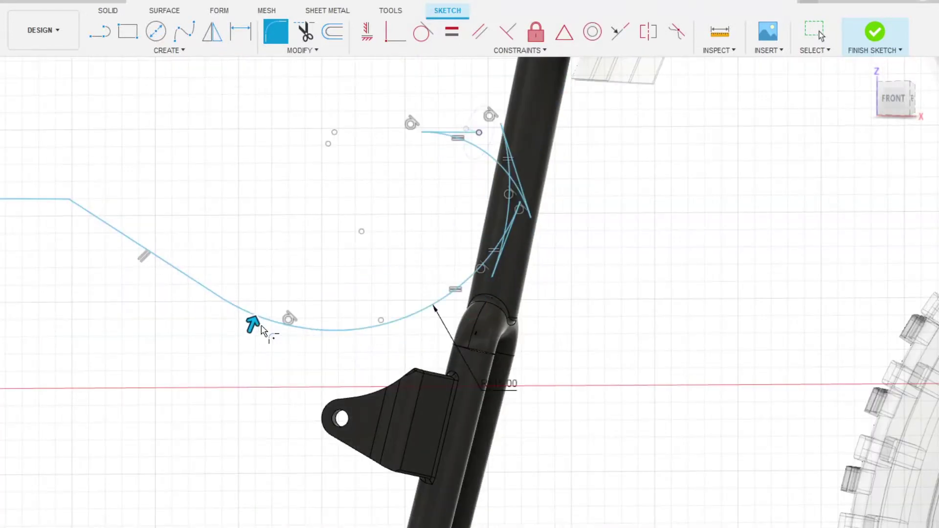
Fillet the remaining lower corner of the exhaust path
scroll(353, 310, down, 5)
scroll(301, 294, up, 4)
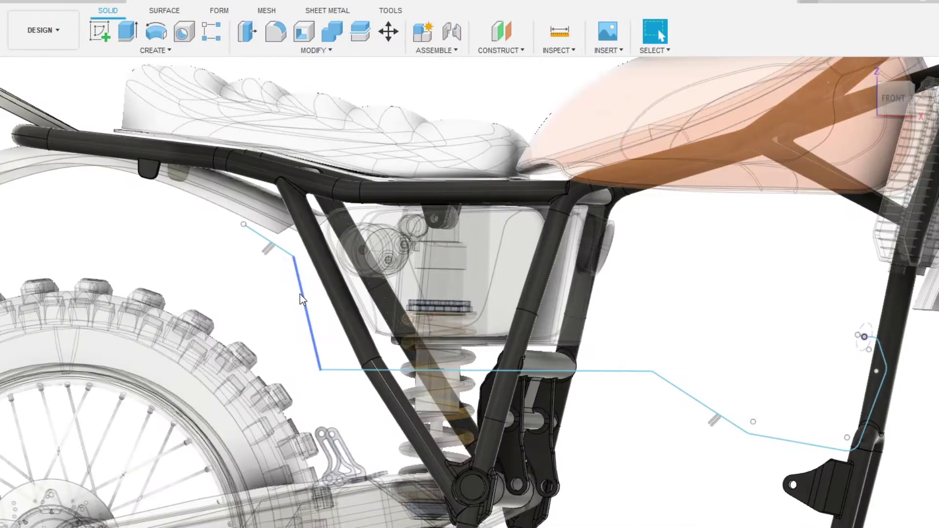
click(320, 373)
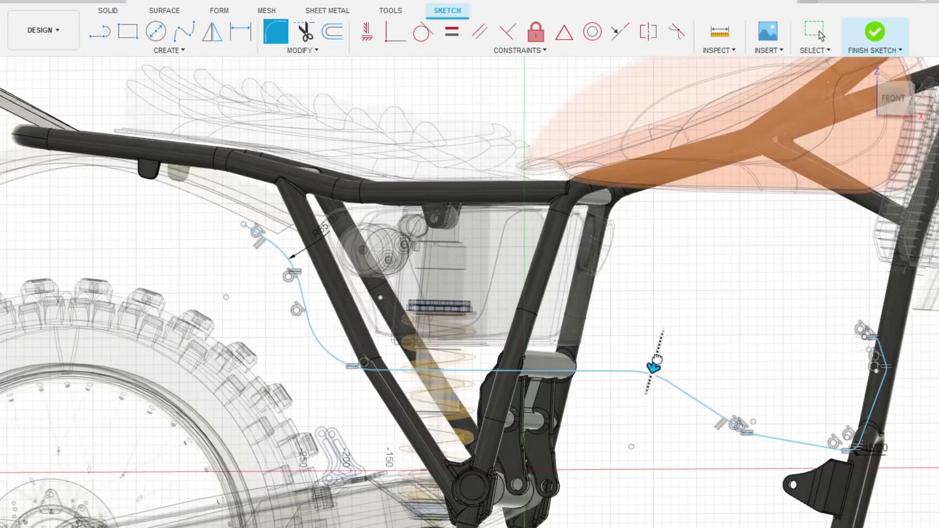
scroll(463, 256, up, 5)
scroll(440, 277, up, 4)
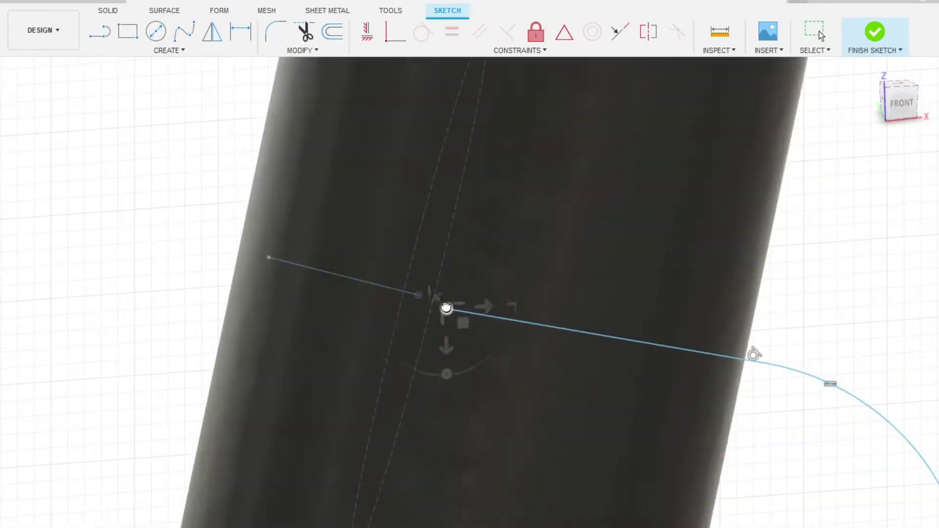
scroll(446, 308, down, 3)
key(Escape)
scroll(462, 289, up, 1)
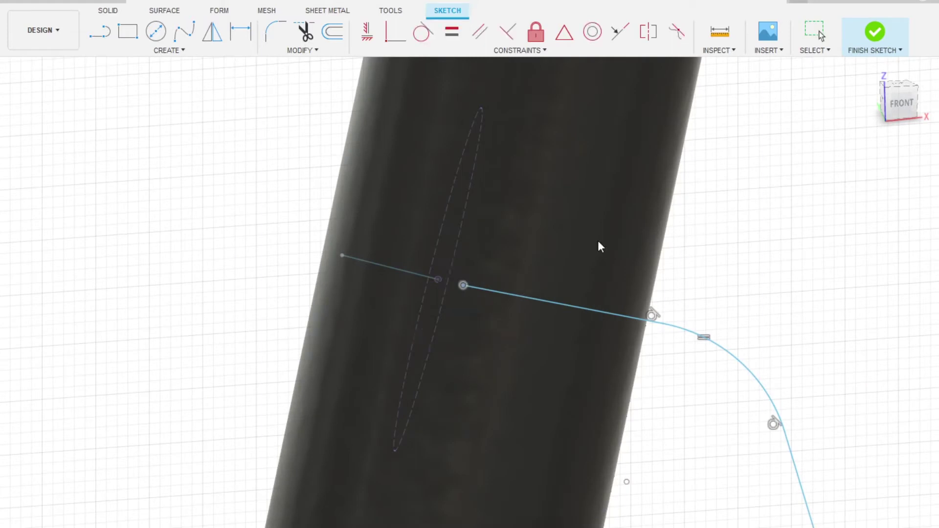
Make the path's end line parallel to the short stub at the frame tube
mouse_move(932, 160)
shift+middle_down()
mouse_move(549, 373)
mouse_move(521, 352)
shift+middle_up()
click(480, 31)
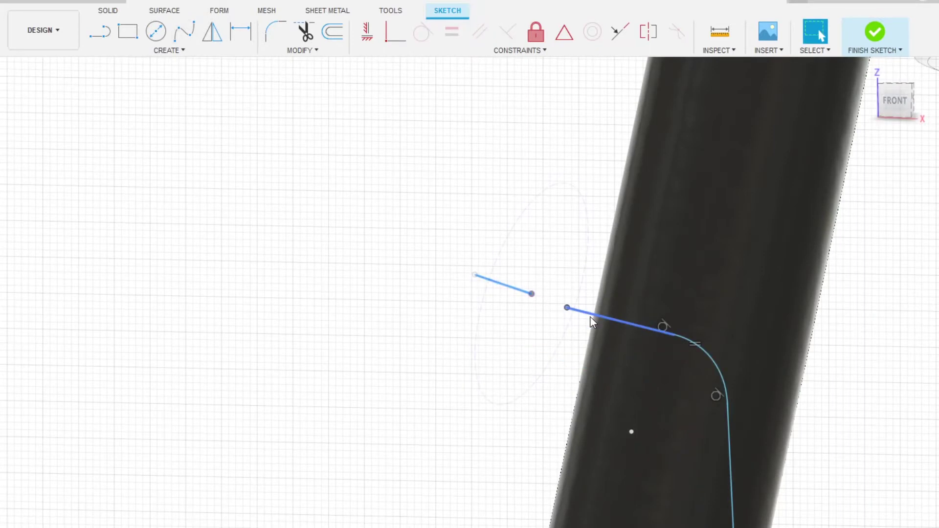
click(373, 33)
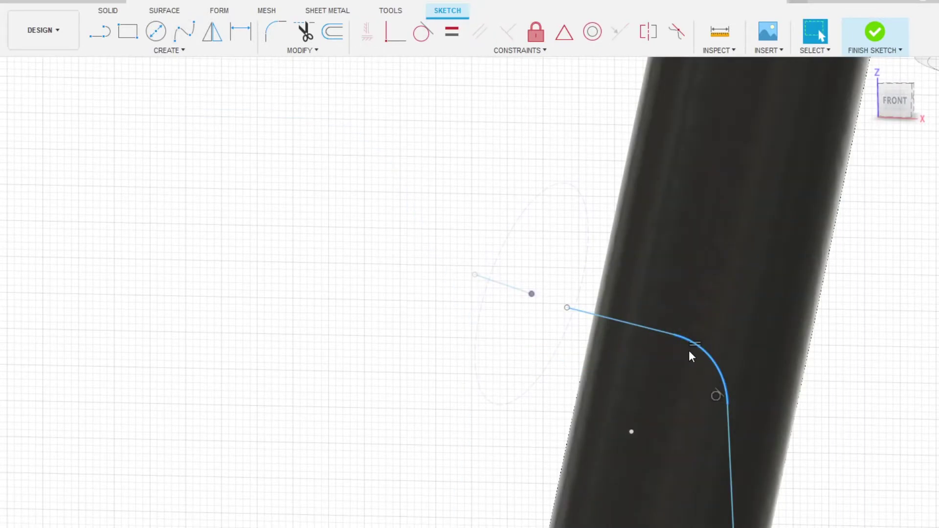
scroll(700, 347, up, 4)
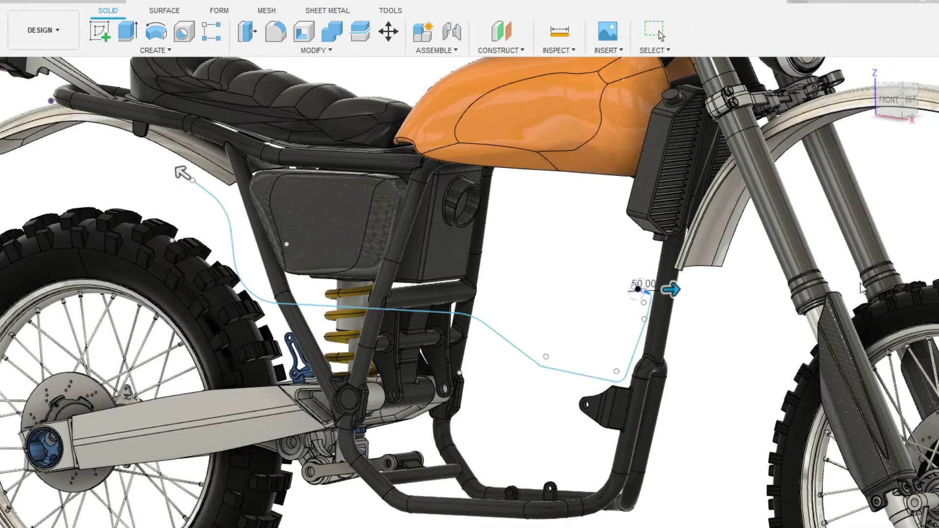
scroll(663, 315, up, 3)
shift+middle_drag(663, 315, 587, 274)
scroll(561, 263, up, 5)
key(Escape)
scroll(542, 256, up, 2)
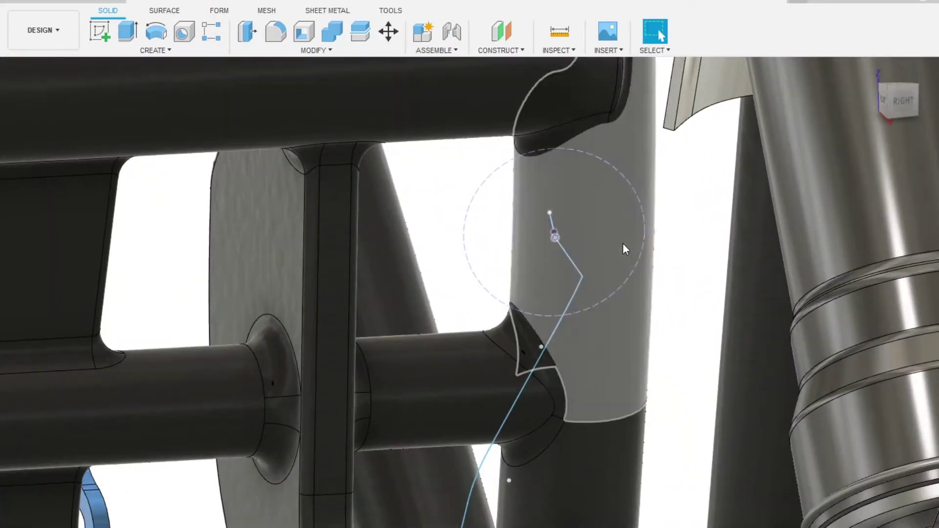
key(m)
key(Escape)
scroll(587, 254, up, 3)
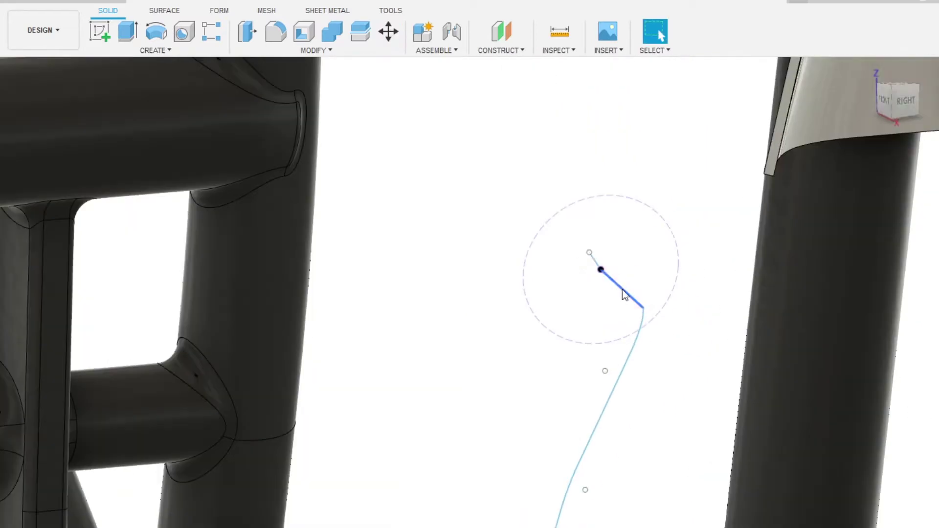
double_click(628, 299)
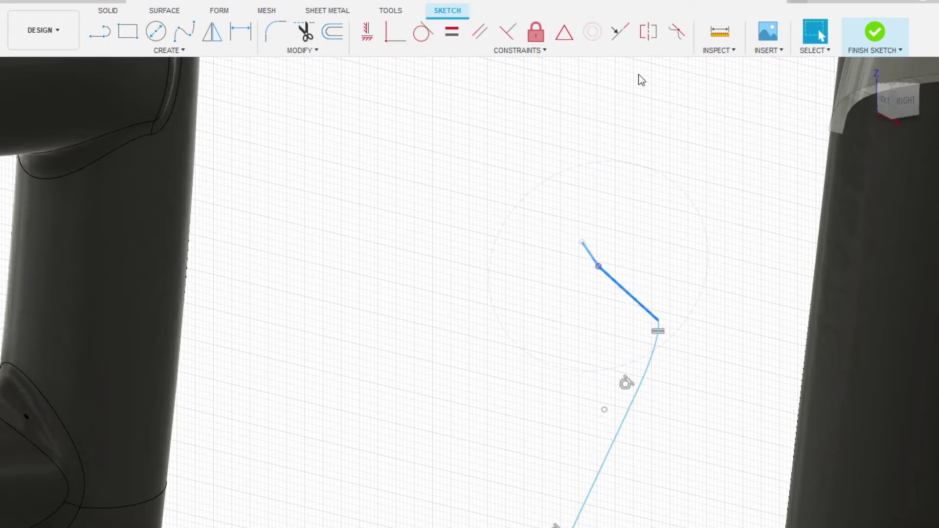
click(622, 37)
scroll(430, 168, down, 5)
shift+middle_drag(429, 168, 838, 131)
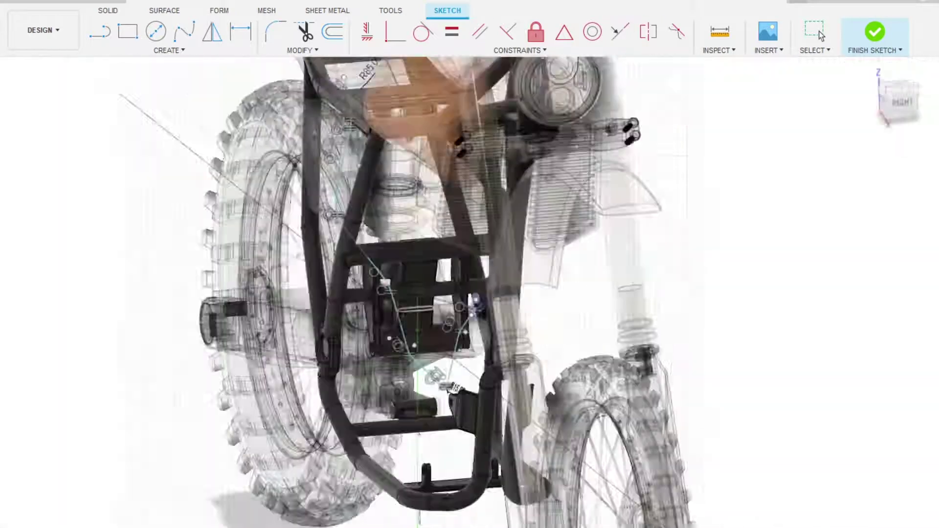
key(Escape)
scroll(838, 128, up, 10)
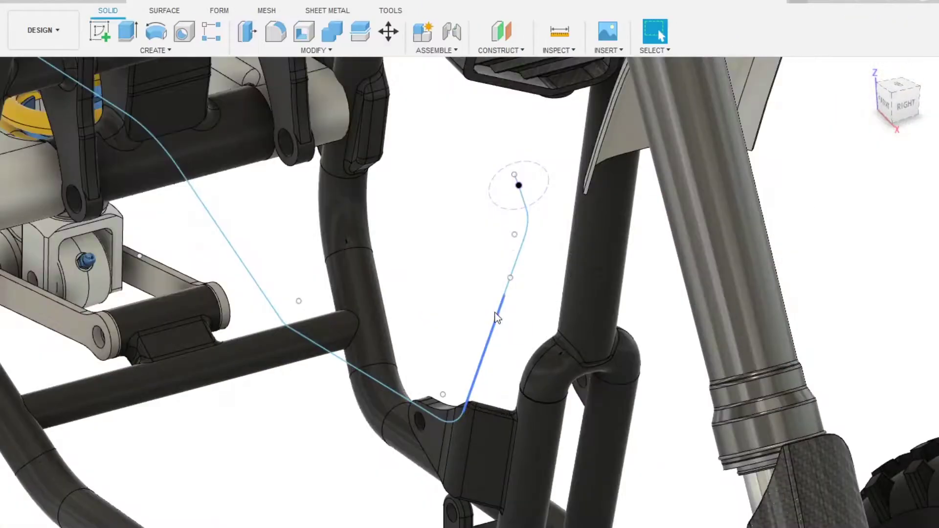
Size the pipe along the exhaust path to 25, then reopen the path sketch for editing
text(25)
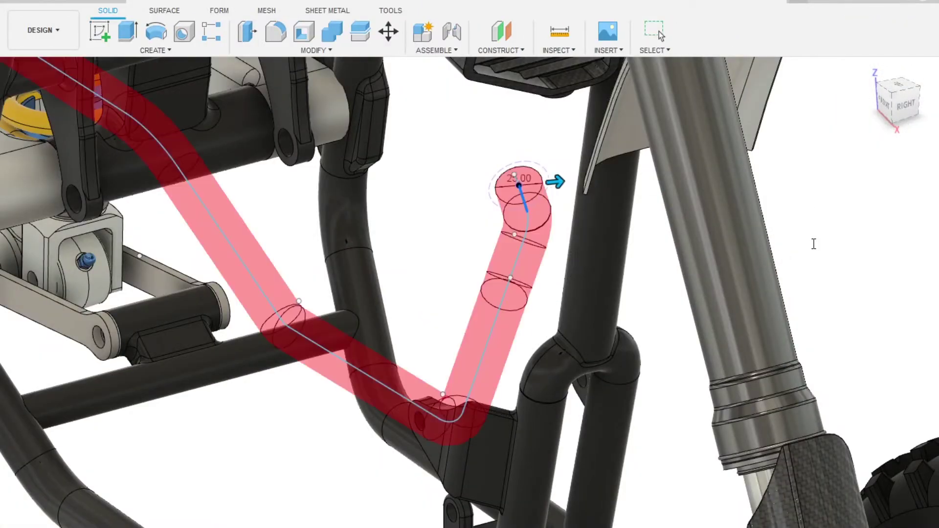
key(Escape)
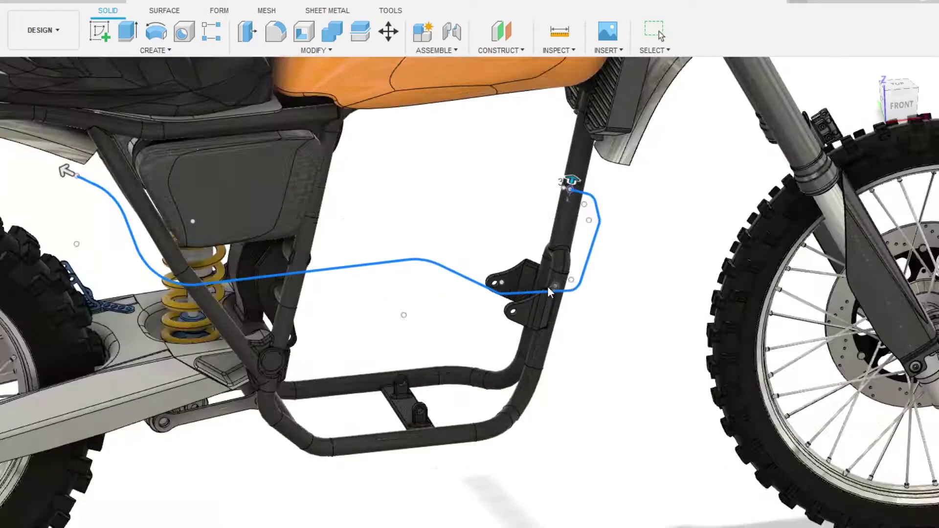
double_click(548, 286)
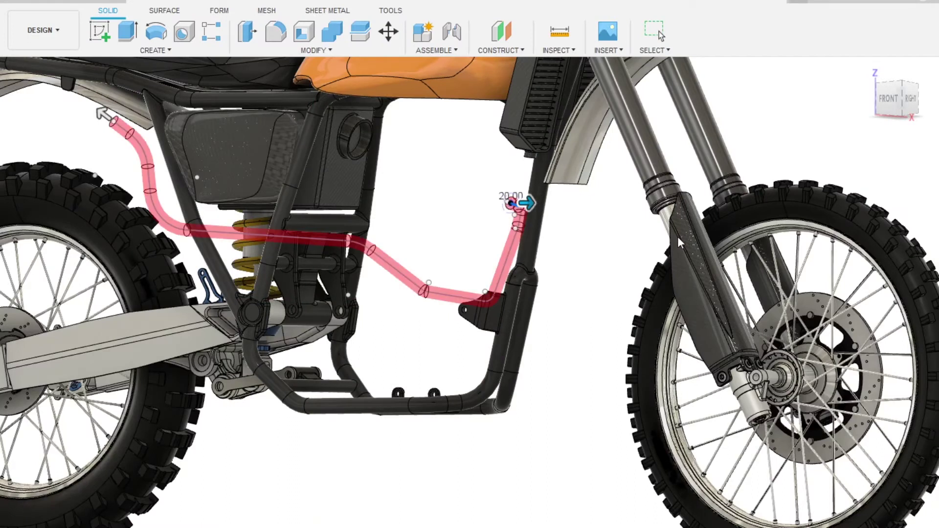
scroll(501, 216, up, 3)
shift+middle_drag(502, 216, 556, 290)
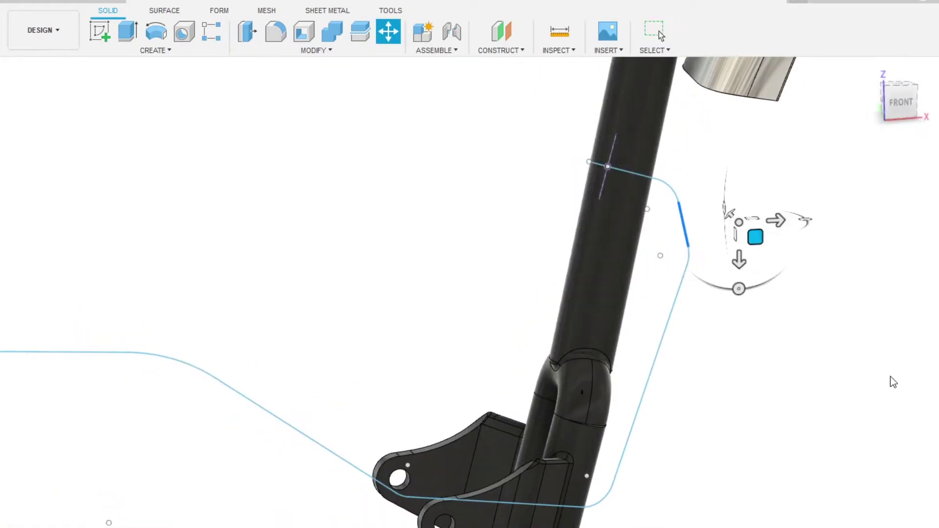
Reshape the path's end near the tube by moving a spline point and the end point
click(678, 202)
mouse_move(705, 212)
mouse_down()
mouse_move(727, 251)
mouse_move(709, 231)
mouse_up()
key(Return)
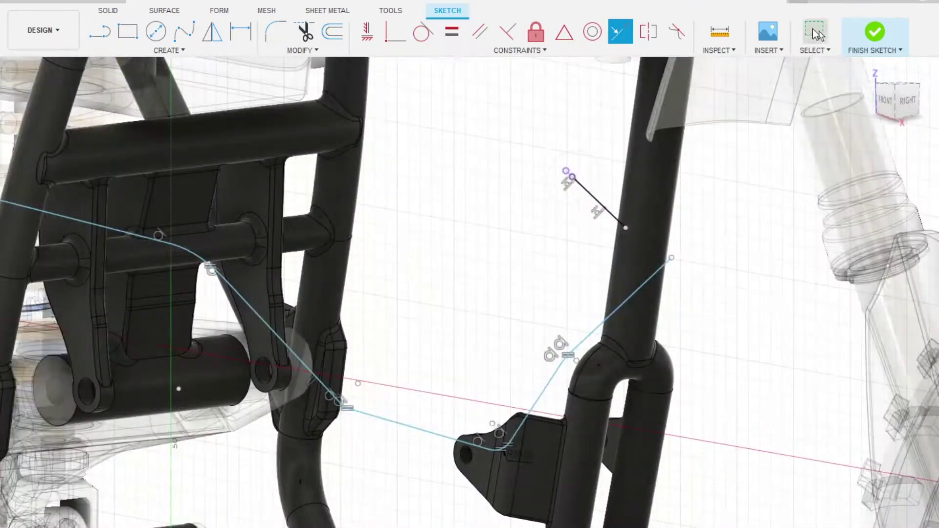
click(672, 257)
scroll(712, 250, up, 3)
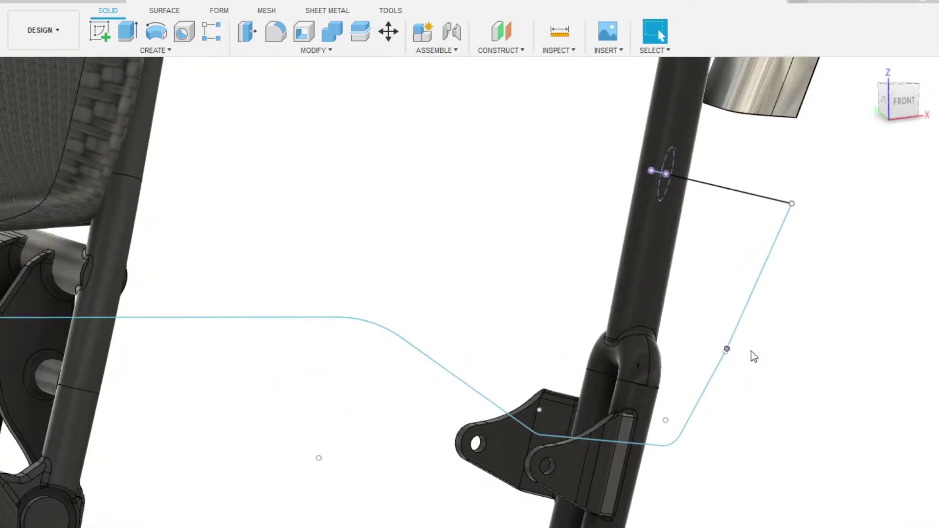
scroll(693, 342, up, 5)
key(m)
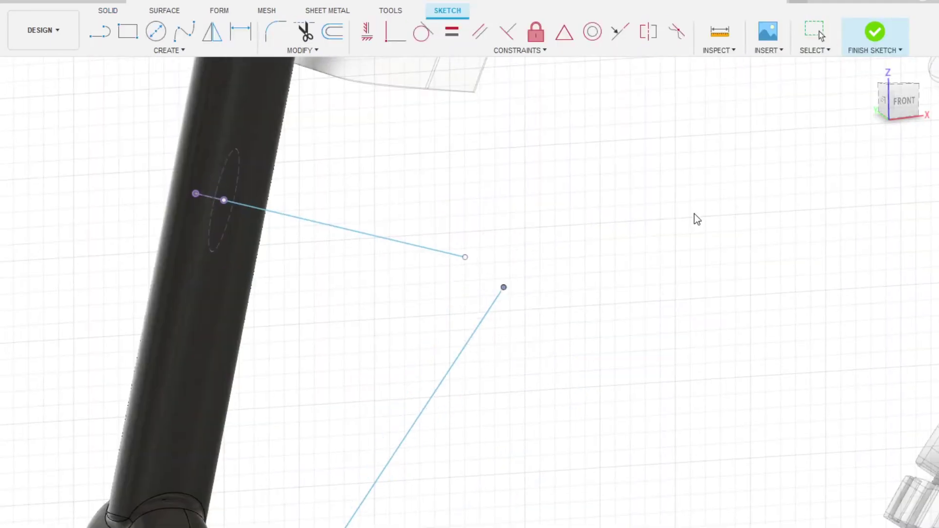
click(875, 31)
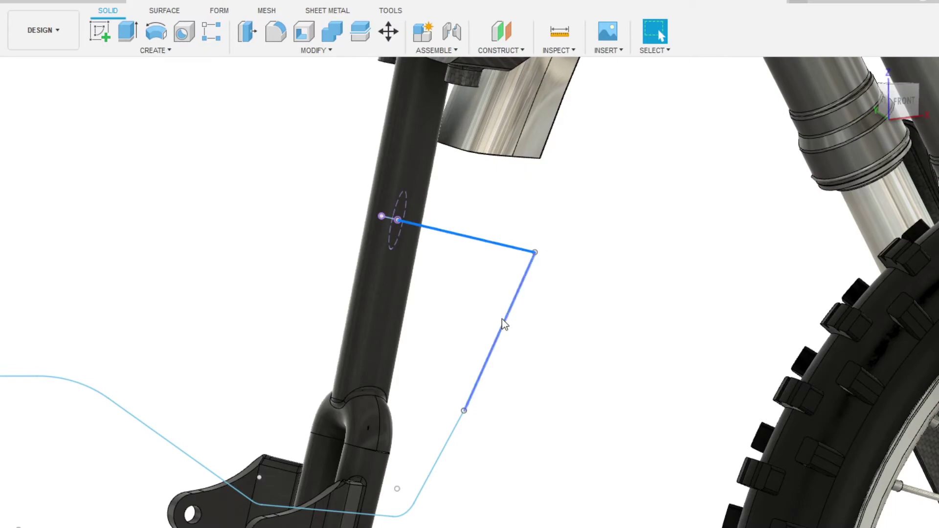
Reopen the exhaust sketch and review its bends from the bike's right side
double_click(504, 319)
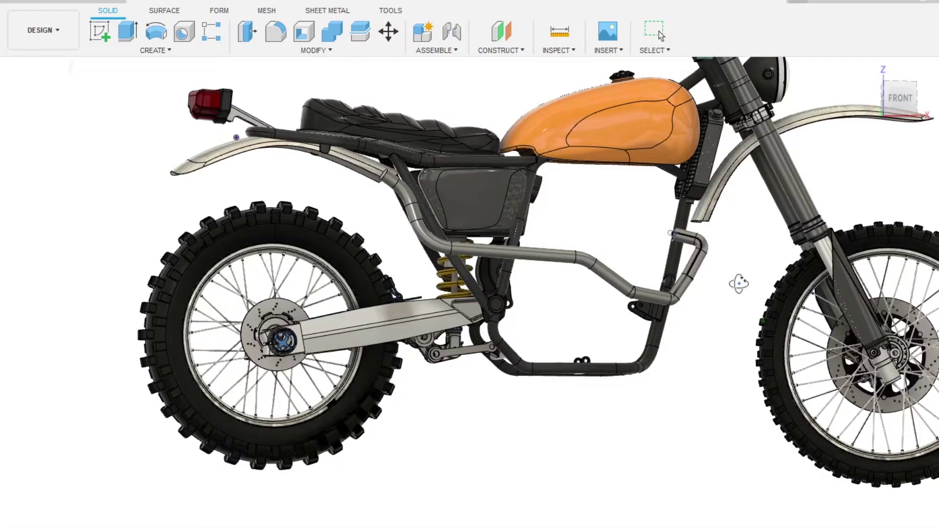
shift+middle_drag(732, 279, 442, 221)
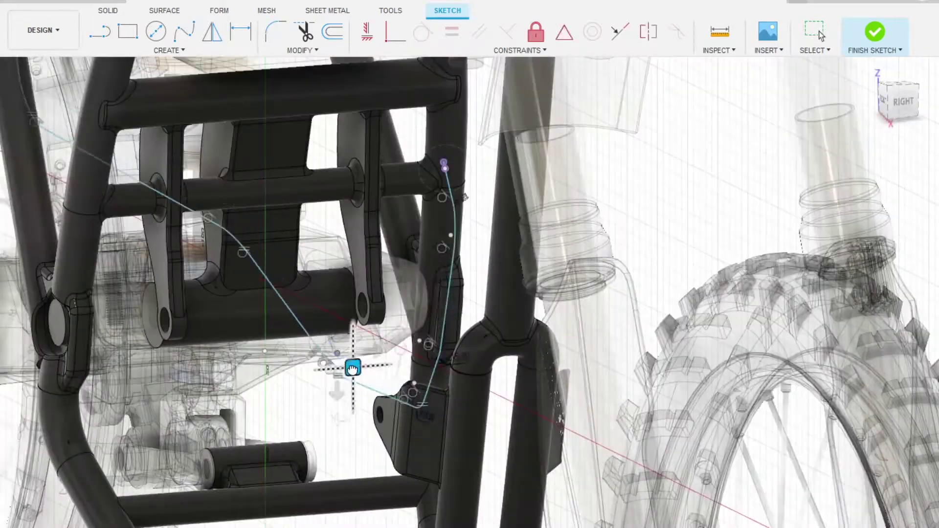
scroll(289, 259, up, 2)
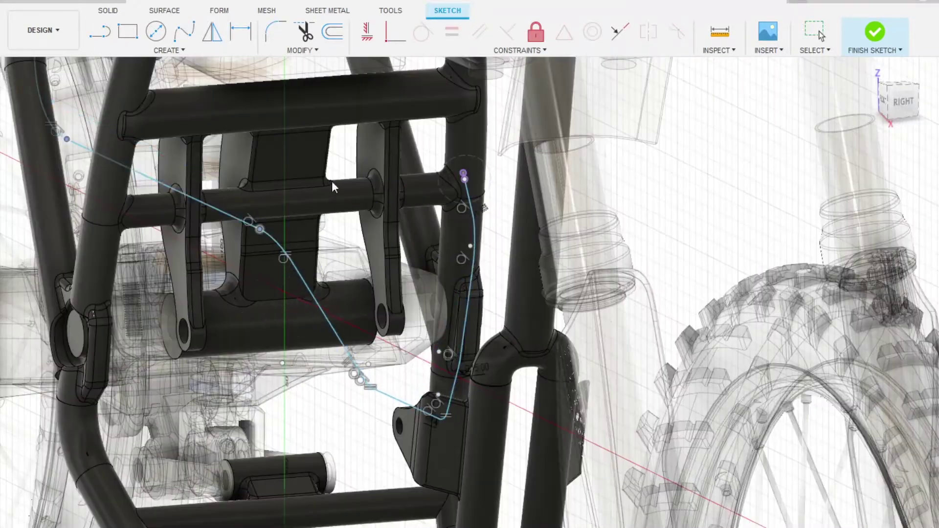
scroll(439, 422, up, 5)
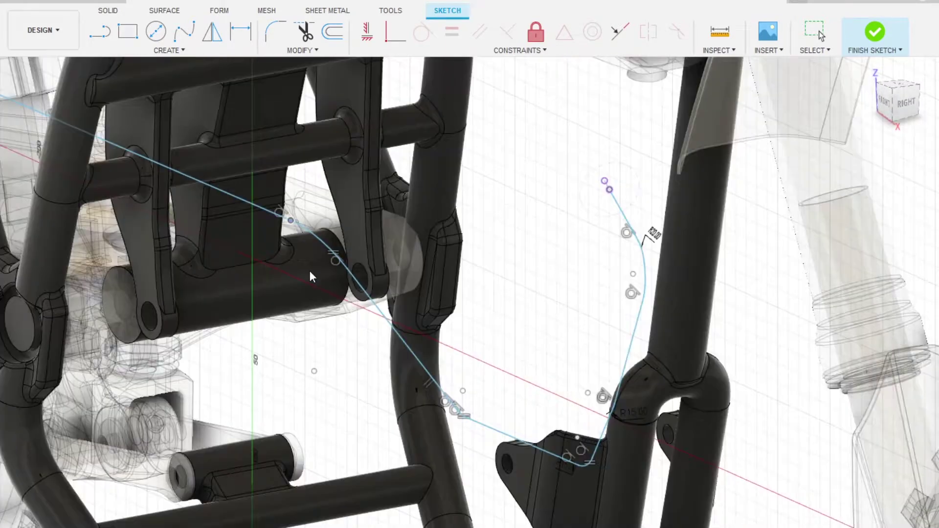
scroll(405, 325, down, 5)
scroll(405, 325, down, 5)
scroll(405, 325, down, 5)
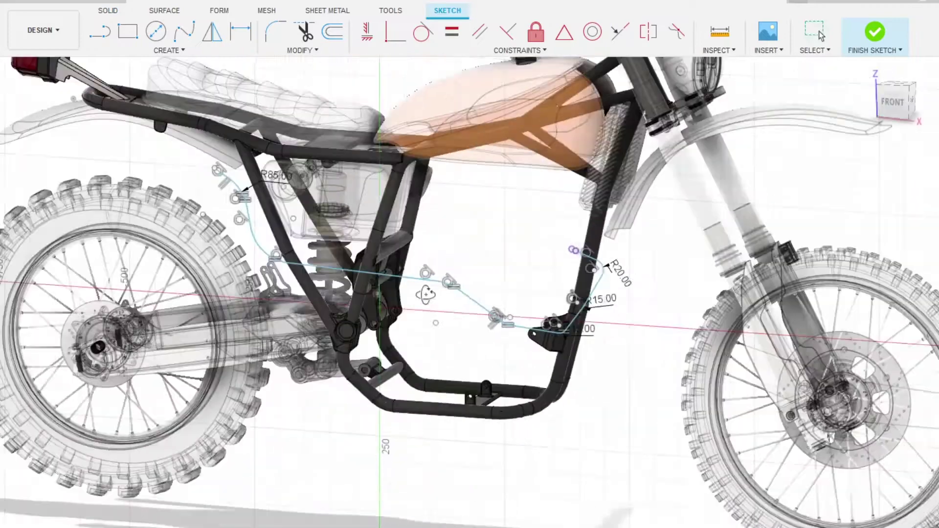
scroll(576, 242, up, 4)
Start the exhaust spline with a fit point at the engine's exhaust port
scroll(543, 235, down, 5)
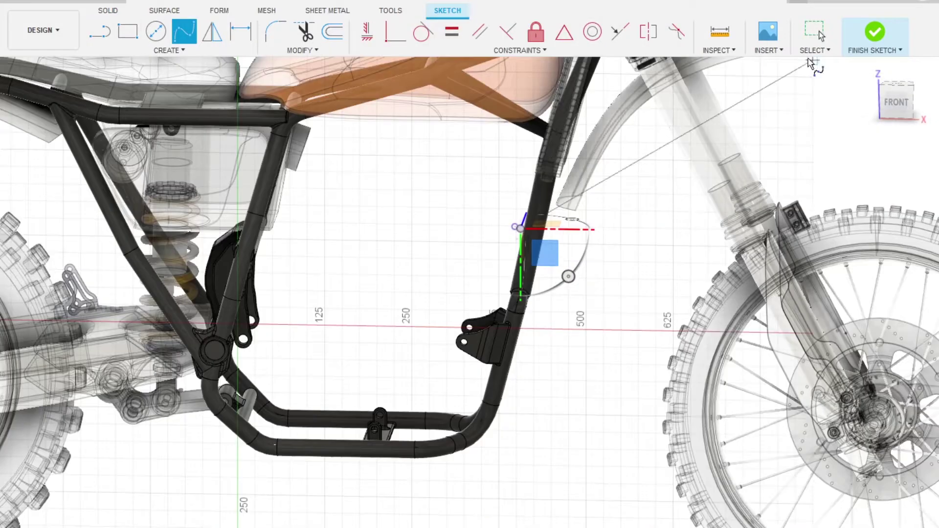
scroll(612, 264, down, 3)
scroll(619, 273, up, 6)
click(615, 289)
scroll(602, 357, down, 5)
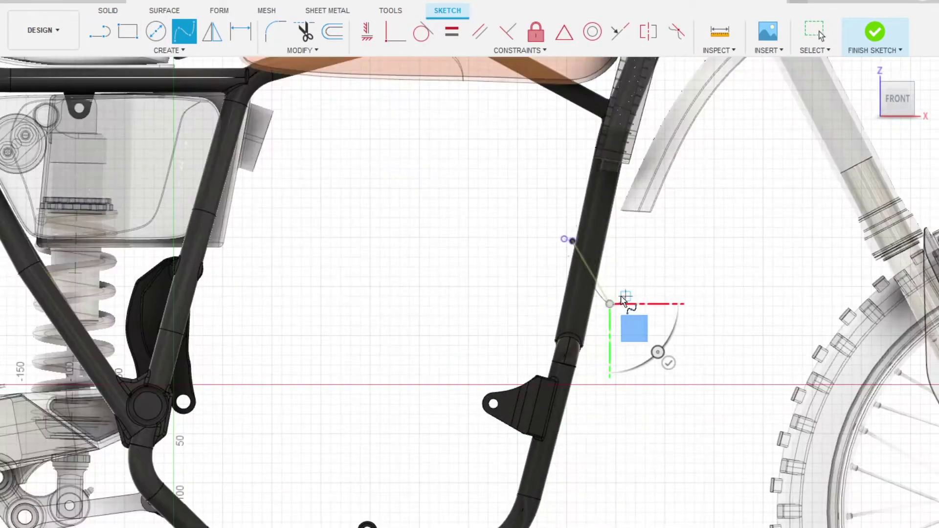
scroll(601, 372, up, 6)
scroll(574, 448, down, 2)
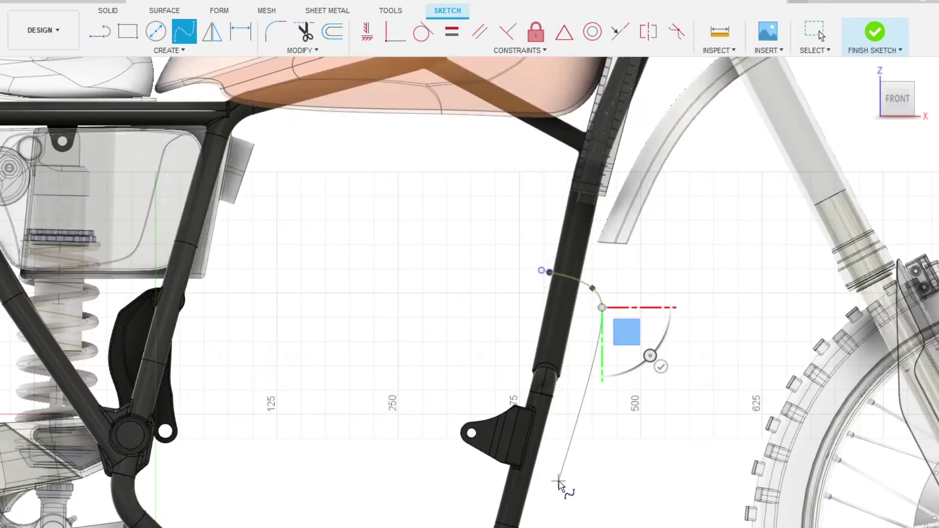
scroll(559, 485, down, 3)
scroll(559, 484, down, 2)
scroll(273, 98, up, 6)
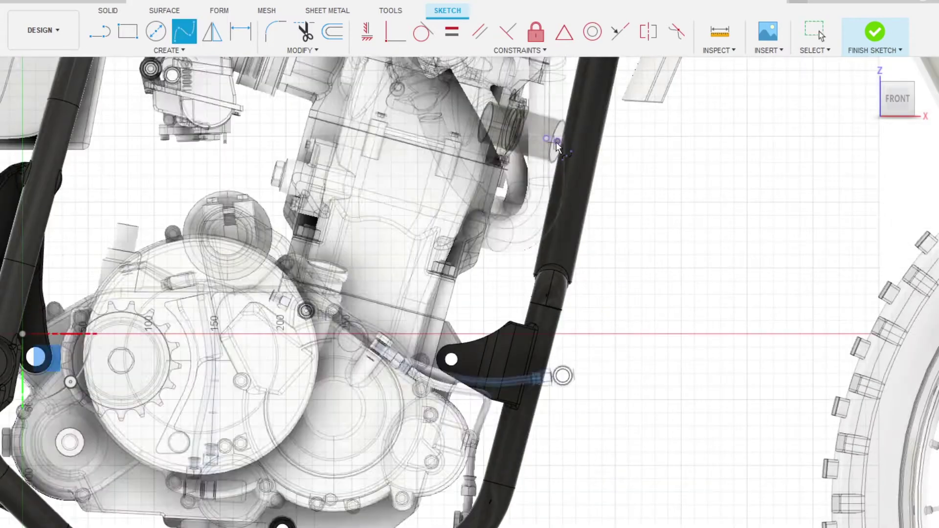
scroll(558, 146, up, 3)
scroll(553, 139, up, 2)
scroll(548, 137, up, 3)
scroll(343, 294, down, 4)
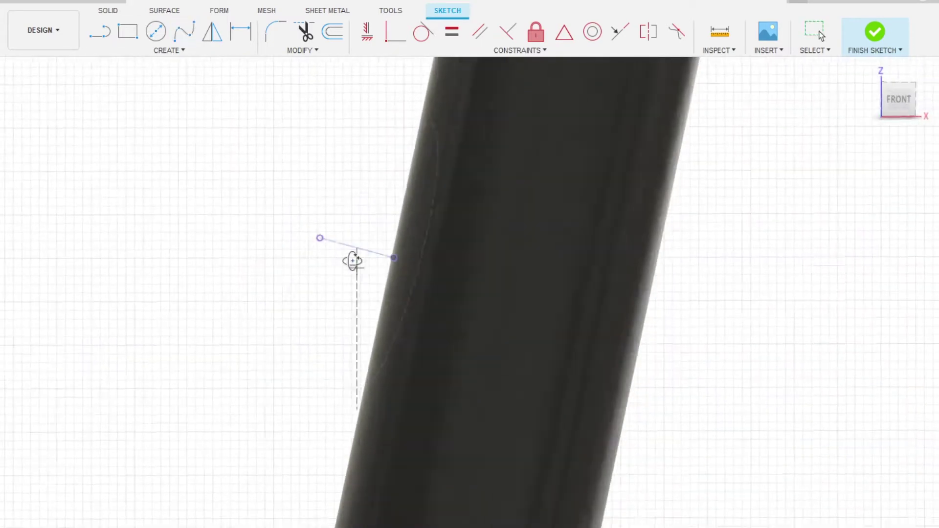
scroll(352, 261, down, 5)
scroll(513, 272, up, 1)
scroll(525, 252, up, 2)
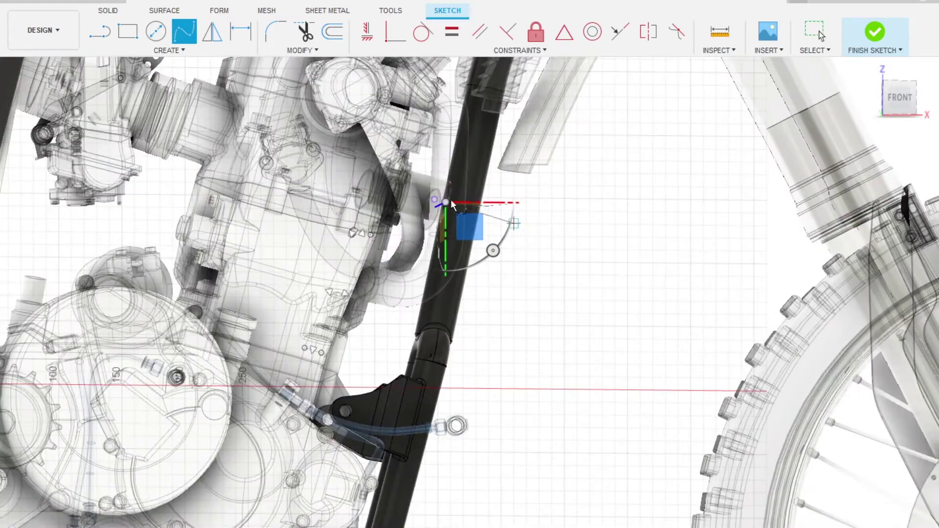
scroll(453, 206, up, 2)
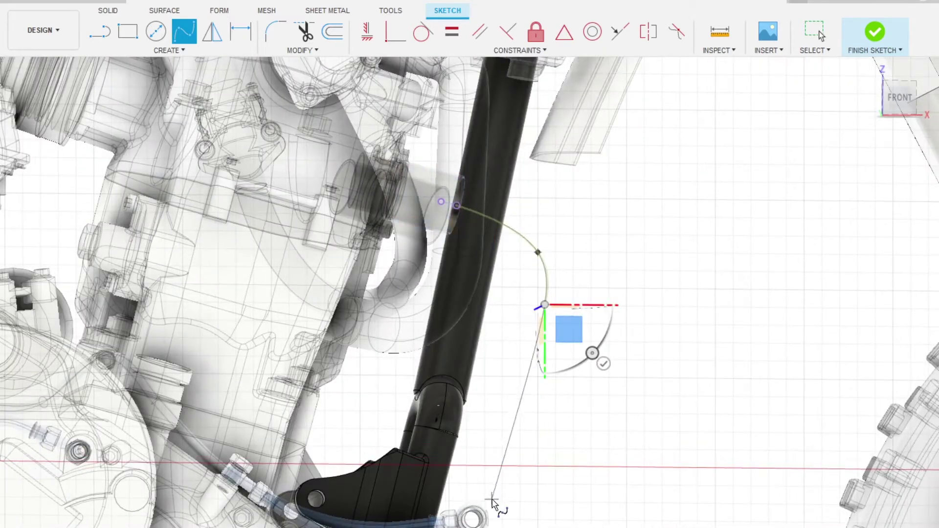
Add the remaining spline points so the path ends on the frame bracket
click(493, 504)
middle_drag(212, 95, 517, 230)
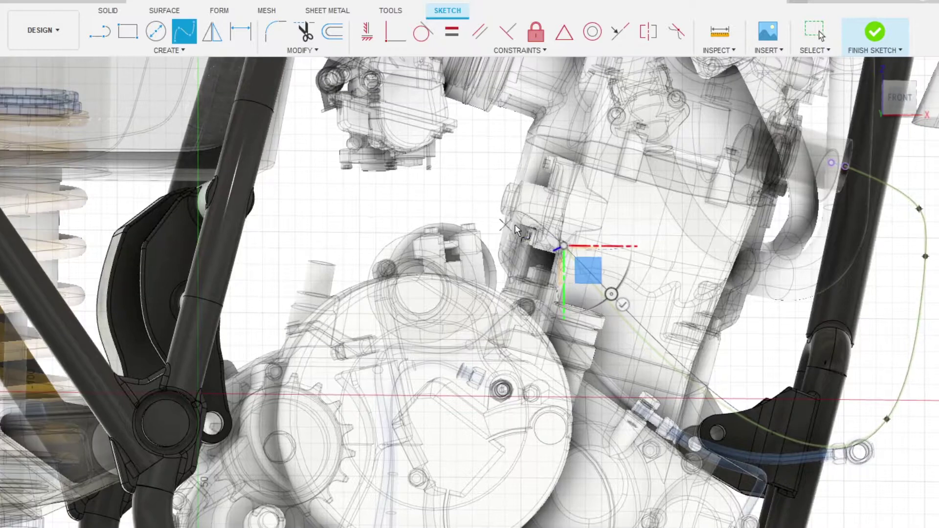
middle_drag(184, 260, 443, 279)
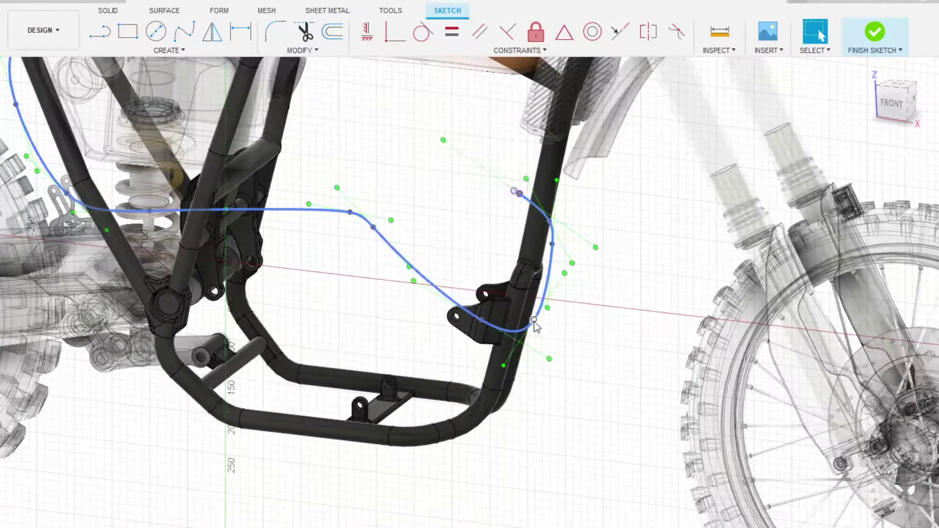
scroll(534, 323, up, 5)
shift+middle_drag(556, 346, 372, 386)
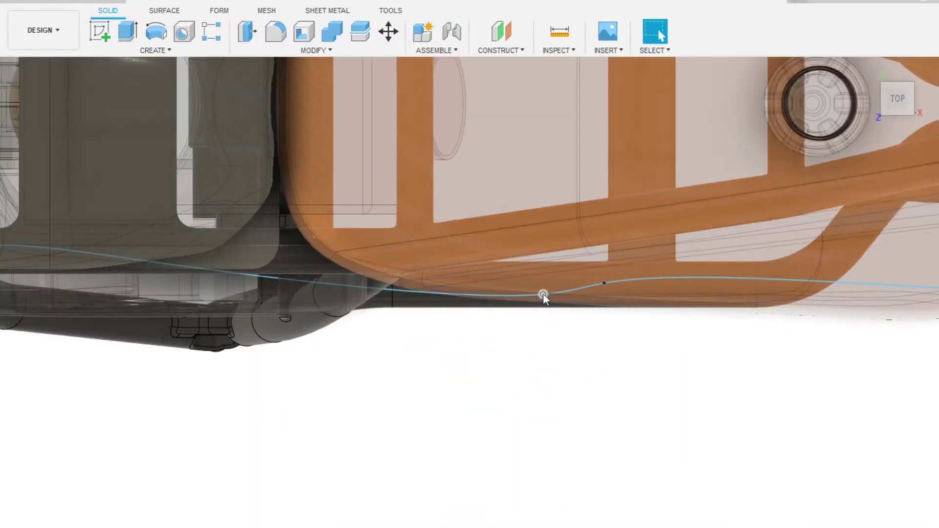
Shift the exhaust spline sideways off the frame and drag a point to reshape its curve
key(m)
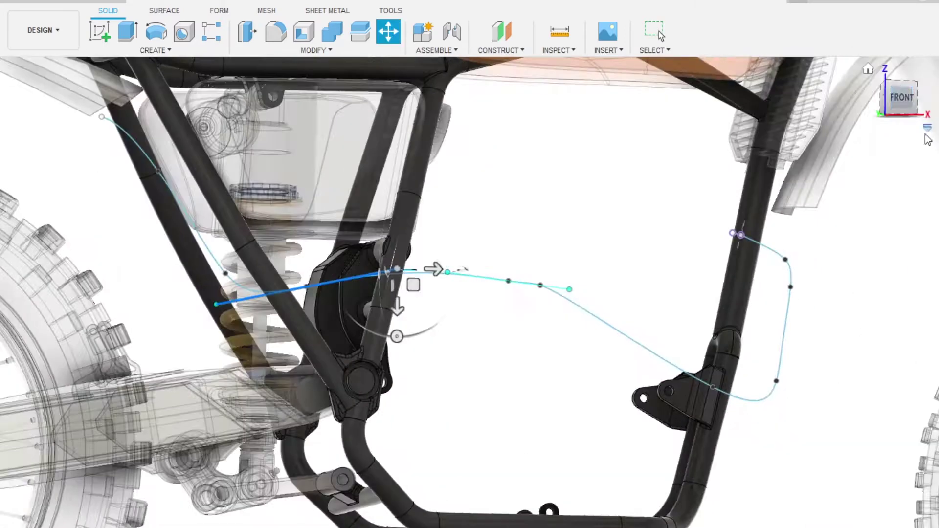
scroll(387, 282, up, 5)
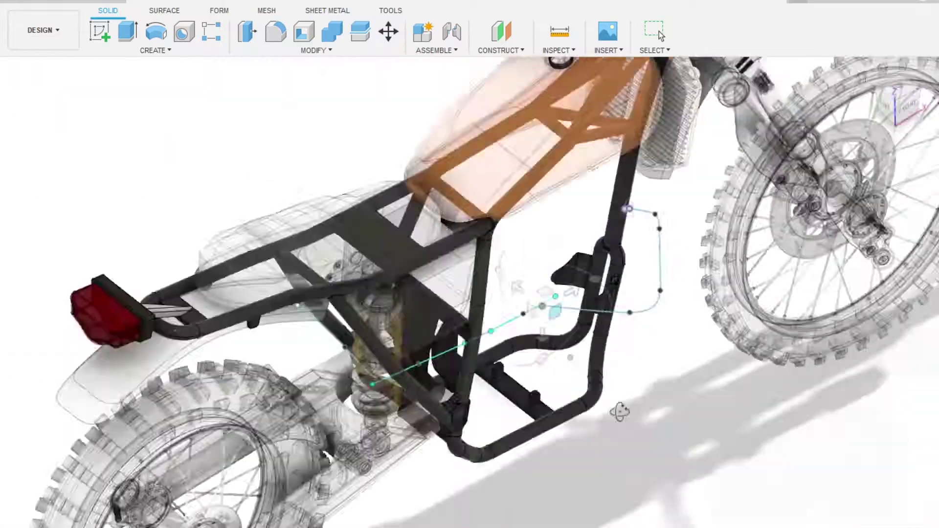
scroll(571, 213, up, 5)
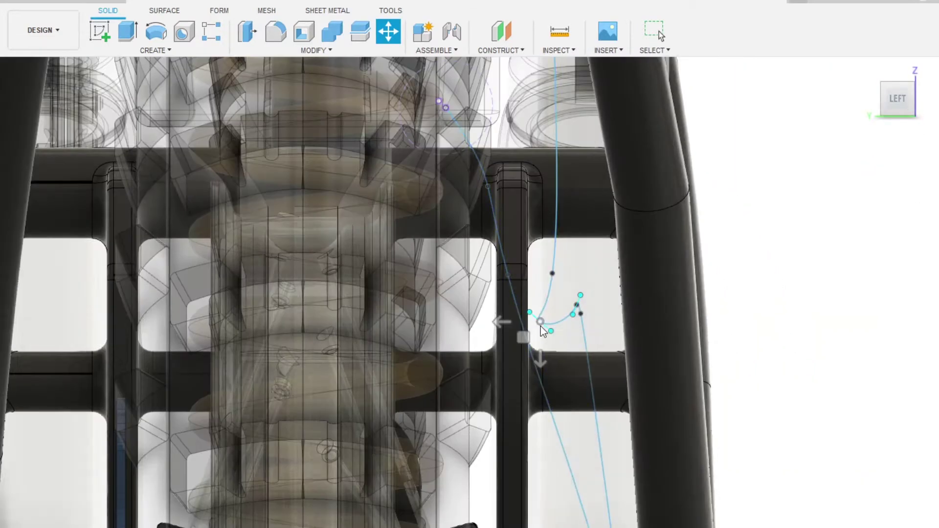
scroll(584, 321, down, 3)
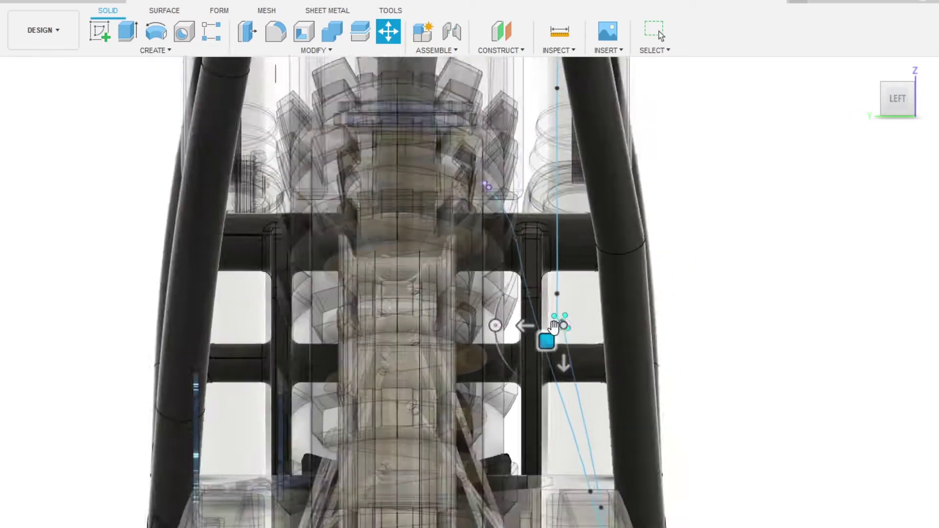
scroll(573, 316, up, 3)
scroll(570, 313, up, 3)
scroll(568, 312, up, 2)
mouse_move(566, 311)
mouse_down()
mouse_move(534, 329)
mouse_move(523, 202)
mouse_move(521, 297)
mouse_move(540, 285)
mouse_up()
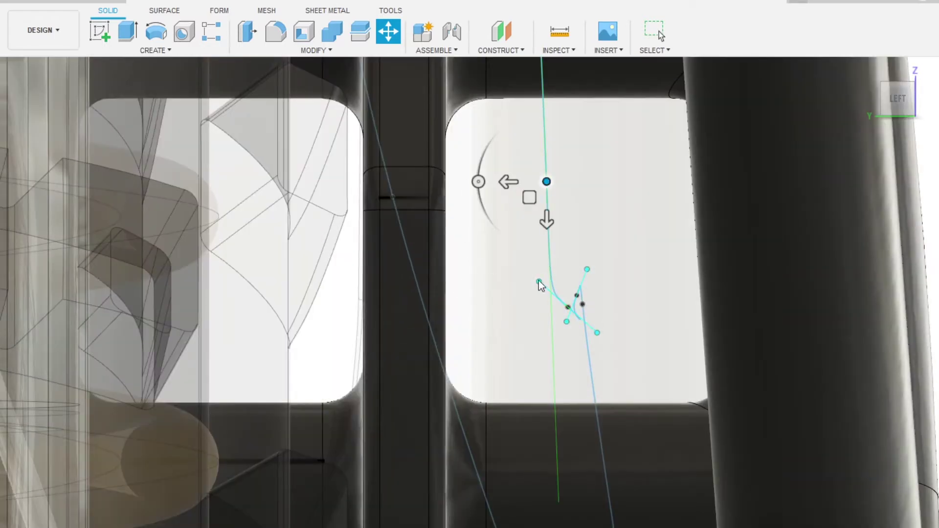
key(Return)
scroll(546, 271, up, 2)
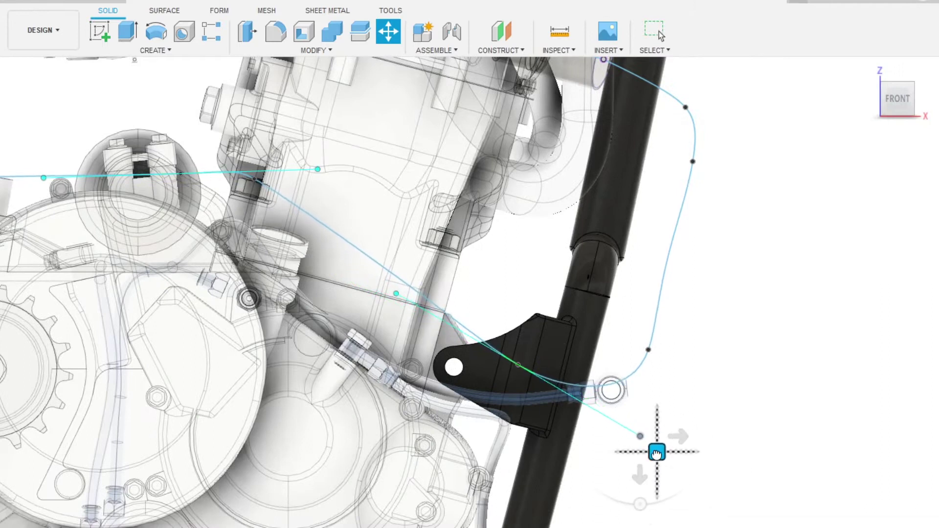
mouse_move(656, 454)
mouse_down()
mouse_move(713, 233)
mouse_move(744, 230)
mouse_move(709, 178)
mouse_move(696, 306)
mouse_up()
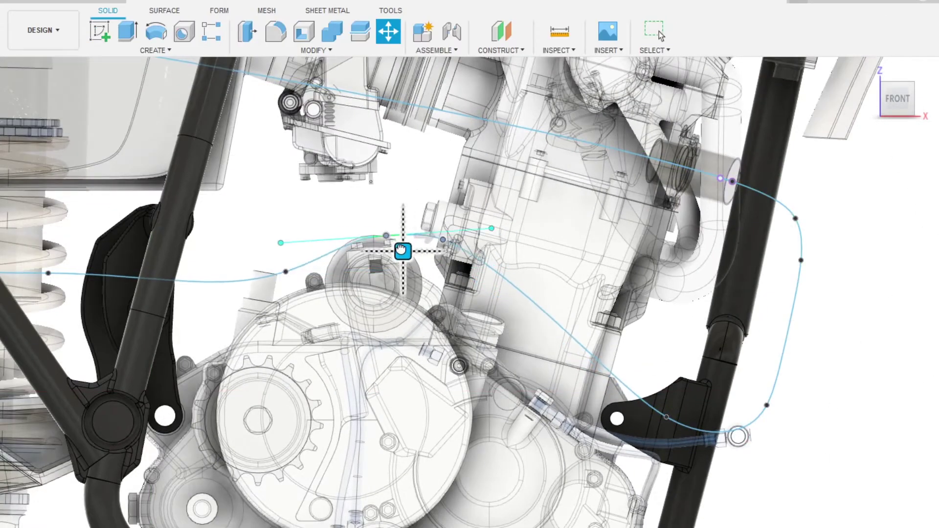
Smooth the exhaust spline into a bent pipe and draw a line ending at the rear pipe tip
mouse_move(401, 251)
mouse_down()
mouse_move(304, 272)
mouse_move(426, 225)
mouse_up()
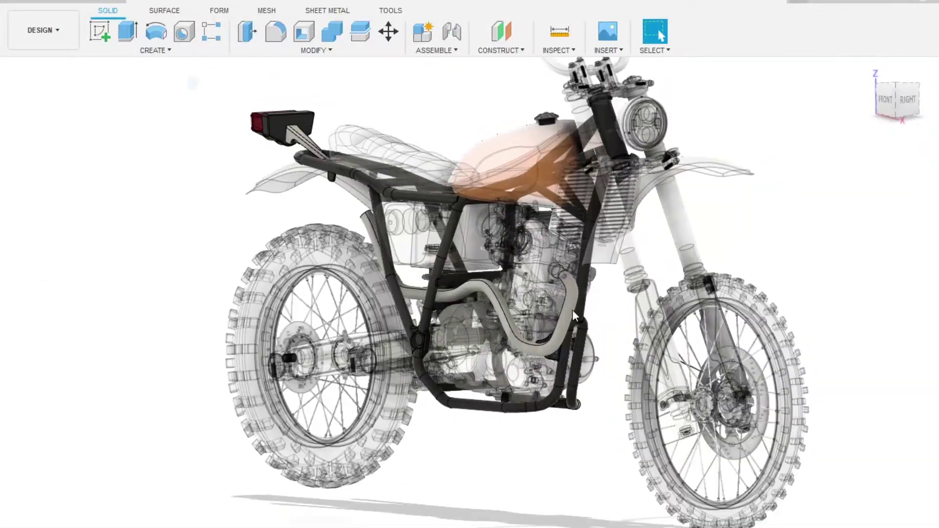
shift+middle_drag(709, 335, 648, 334)
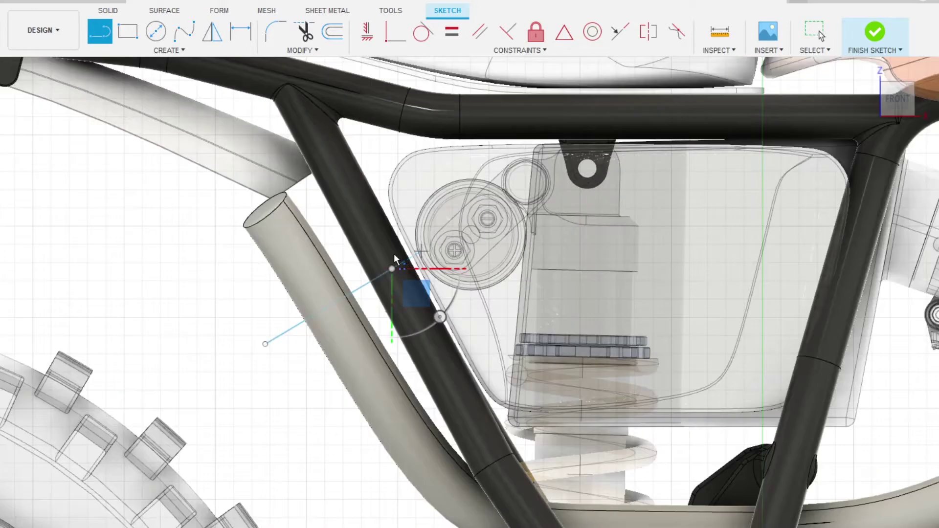
click(394, 254)
key(Escape)
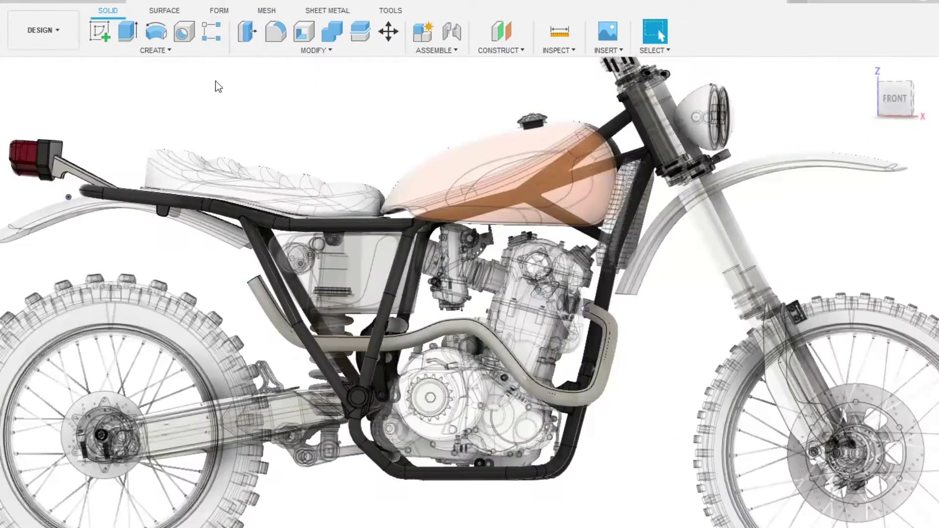
Sketch on the exhaust pipe's end face and fillet its tail edge
scroll(545, 149, up, 5)
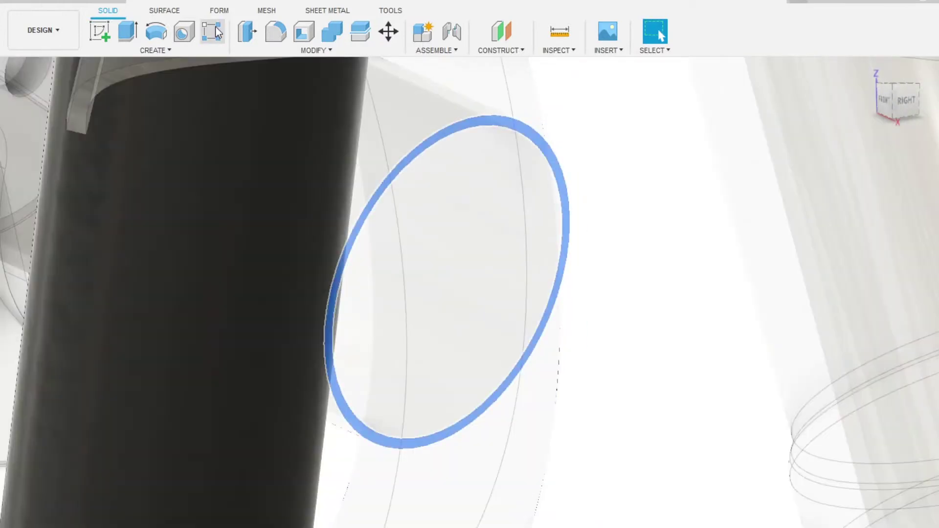
click(102, 33)
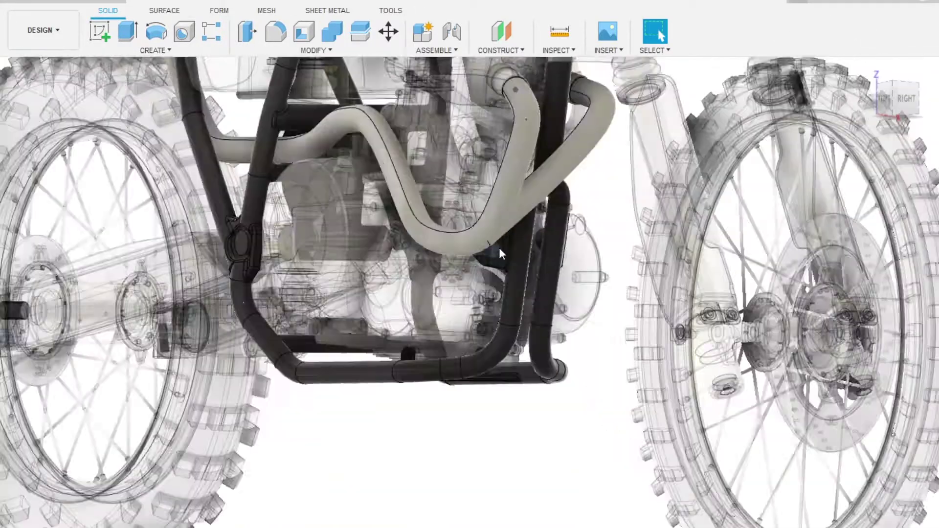
key(f)
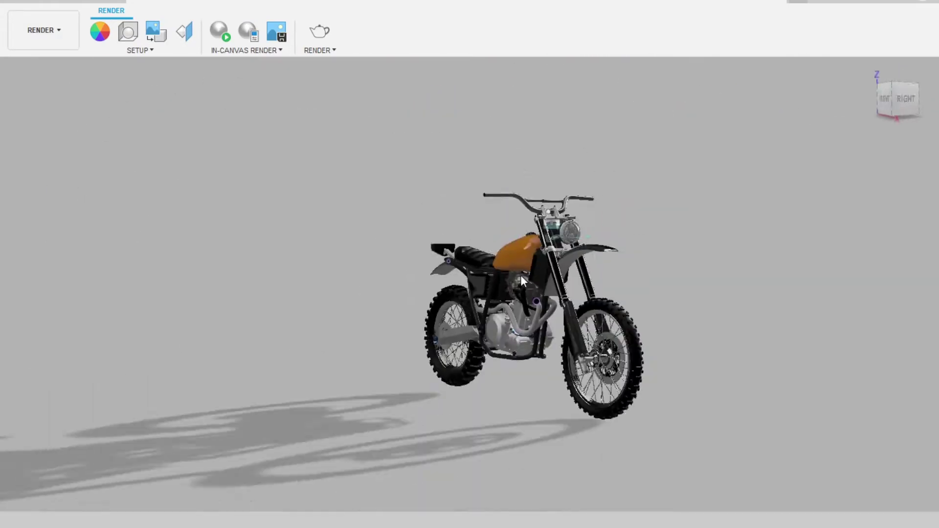
Orbit the motorcycle through front three-quarter, top and side views to inspect it
scroll(556, 290, up, 3)
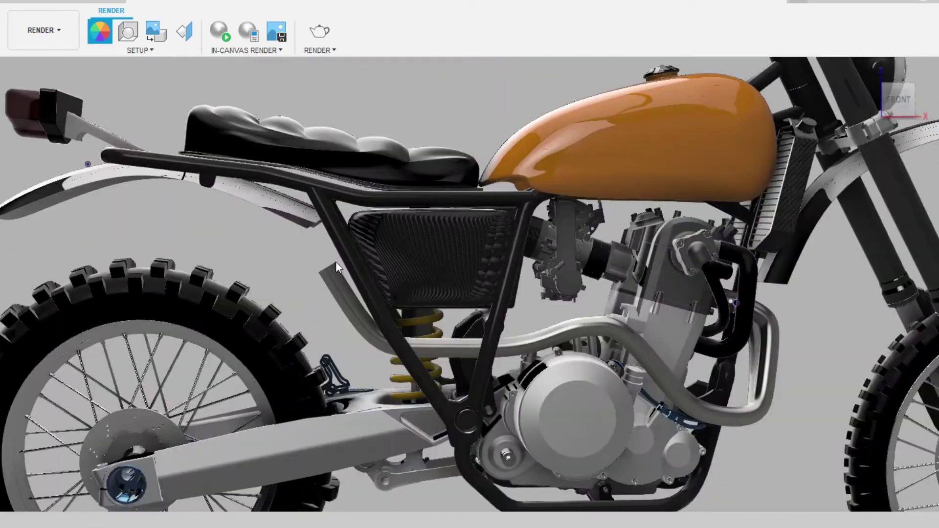
scroll(335, 261, down, 5)
shift+middle_drag(330, 259, 515, 319)
scroll(514, 319, up, 5)
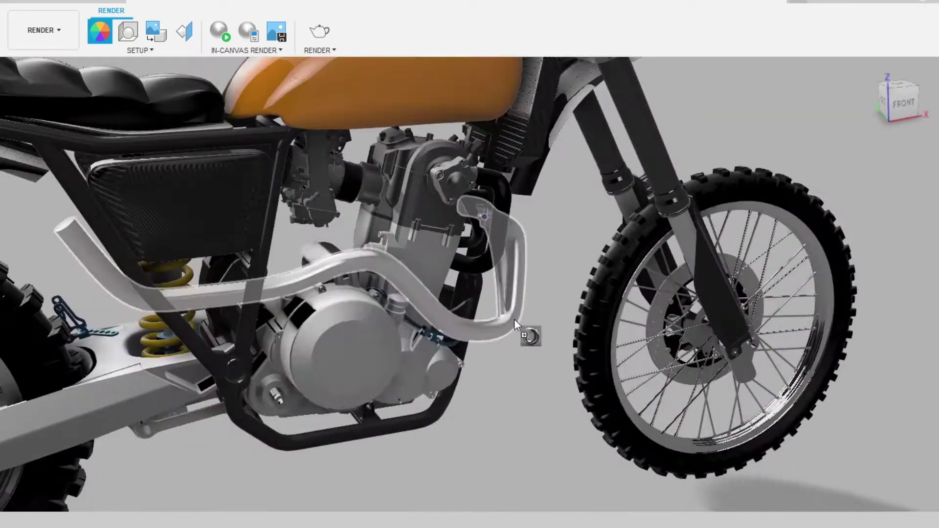
scroll(515, 319, down, 3)
mouse_move(668, 380)
shift+middle_down()
mouse_move(542, 172)
mouse_move(799, 266)
shift+middle_up()
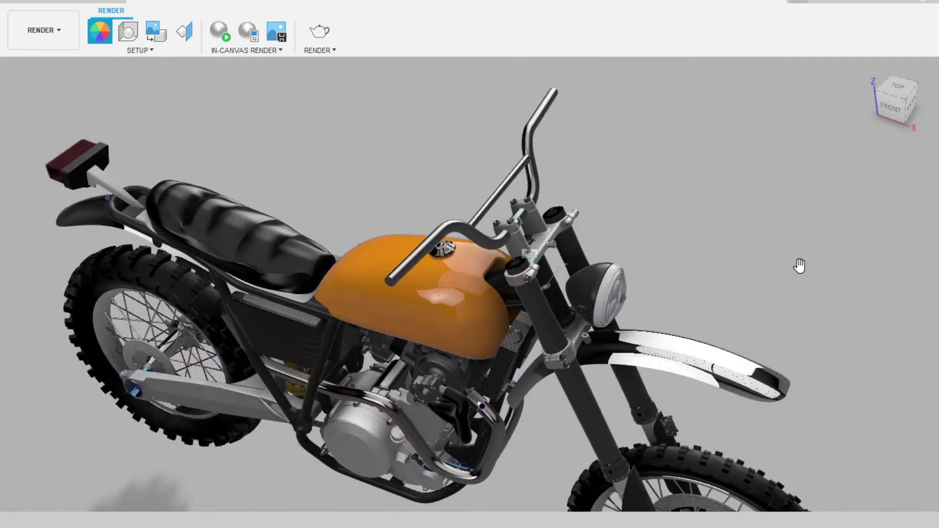
scroll(641, 168, down, 3)
mouse_move(641, 168)
shift+middle_down()
mouse_move(559, 401)
mouse_move(410, 245)
mouse_move(536, 294)
shift+middle_up()
scroll(274, 266, up, 5)
scroll(275, 267, down, 2)
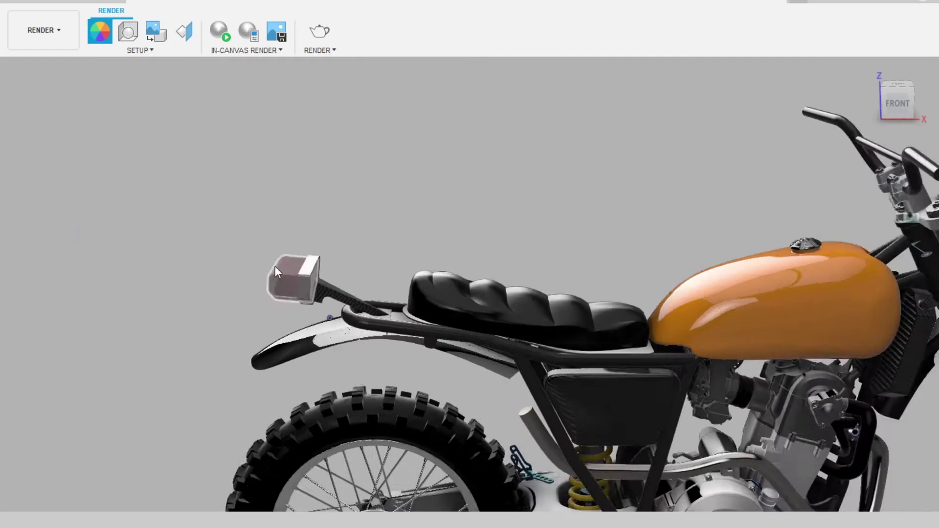
scroll(477, 376, down, 2)
scroll(529, 303, down, 2)
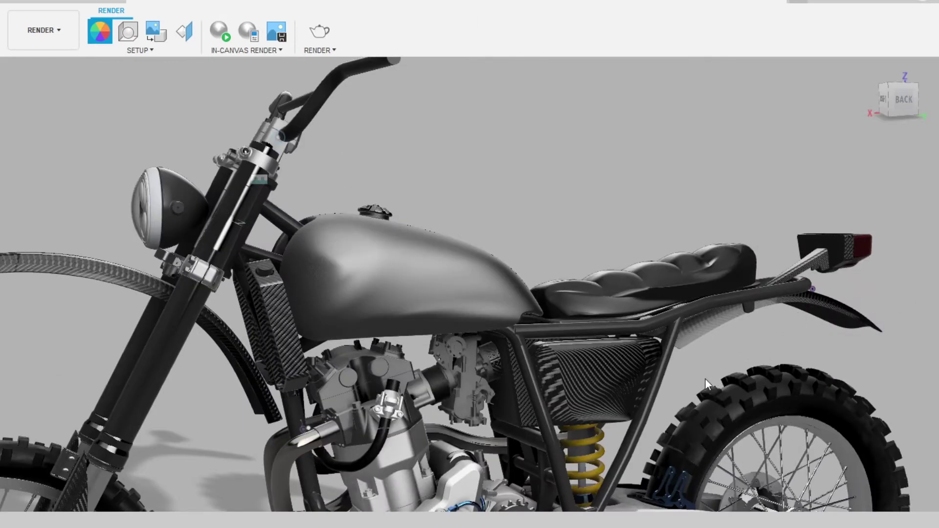
scroll(541, 219, down, 5)
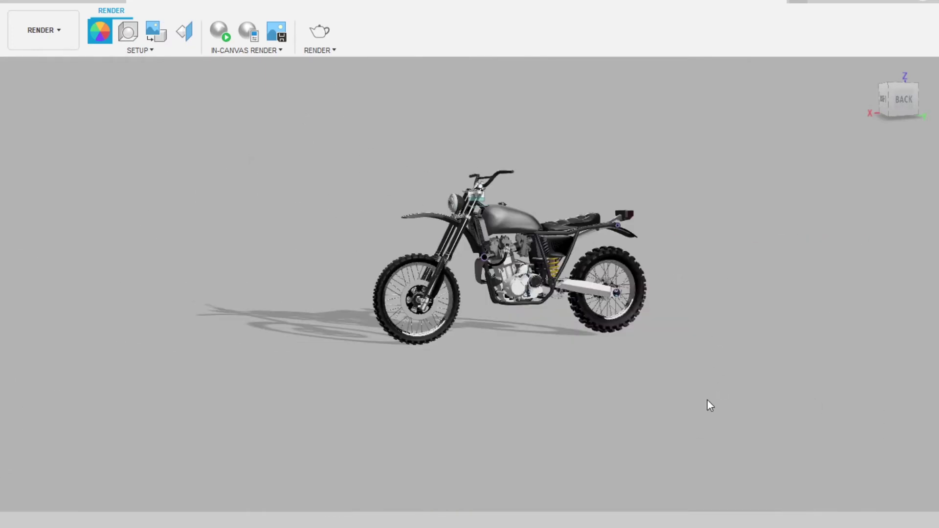
scroll(522, 248, up, 5)
Orbit through front-right and front-left views, settling on a front angle for the render
mouse_move(708, 226)
shift+middle_down()
mouse_move(696, 140)
mouse_move(674, 415)
mouse_move(638, 332)
shift+middle_up()
scroll(327, 129, up, 4)
scroll(696, 348, up, 3)
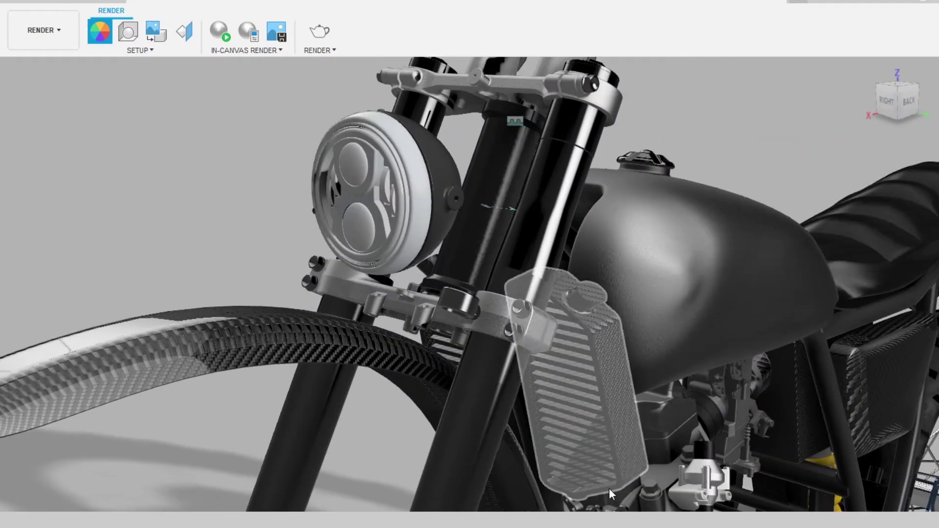
scroll(419, 180, up, 2)
scroll(412, 195, down, 8)
shift+middle_drag(563, 261, 577, 342)
scroll(578, 342, up, 3)
scroll(585, 386, up, 3)
scroll(586, 386, up, 2)
shift+middle_drag(586, 386, 636, 222)
scroll(465, 281, down, 5)
shift+middle_drag(464, 280, 618, 243)
scroll(617, 244, up, 1)
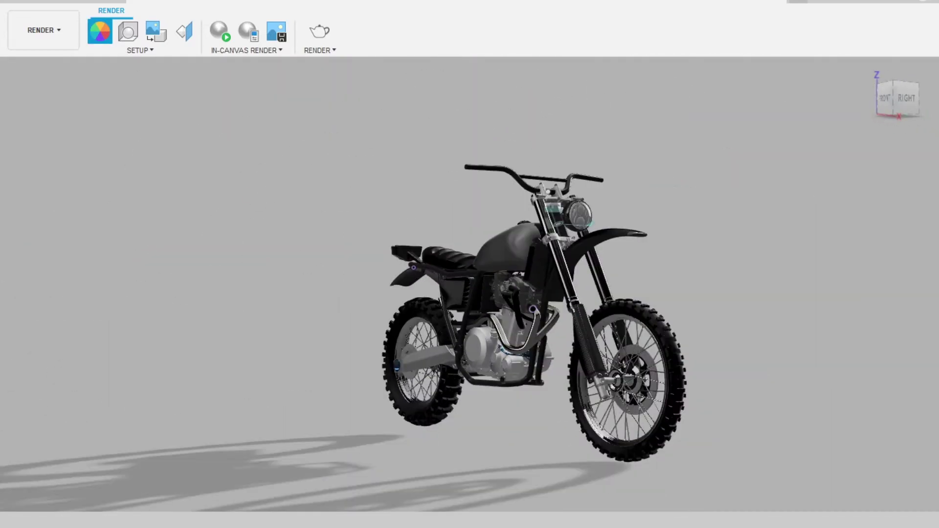
mouse_move(564, 292)
shift+middle_down()
mouse_move(392, 399)
mouse_move(454, 368)
mouse_move(313, 66)
shift+middle_up()
shift+middle_drag(469, 278, 558, 296)
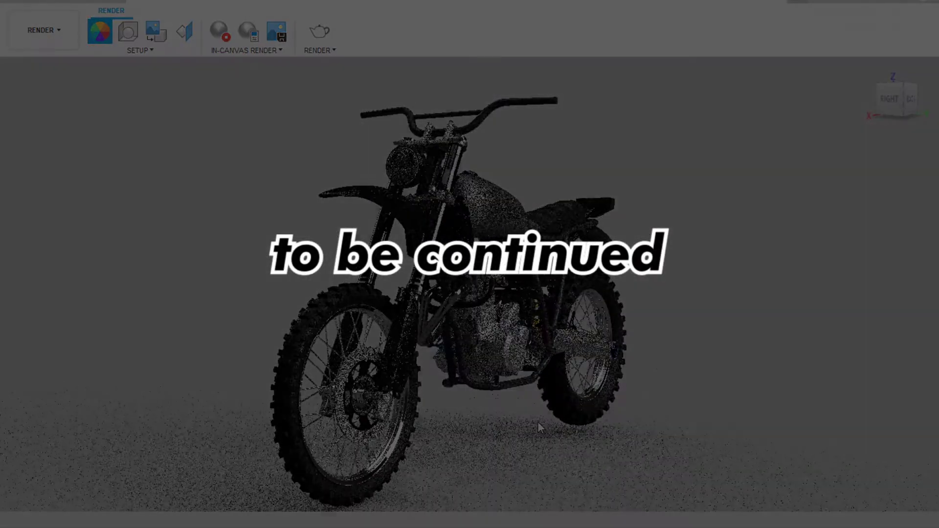